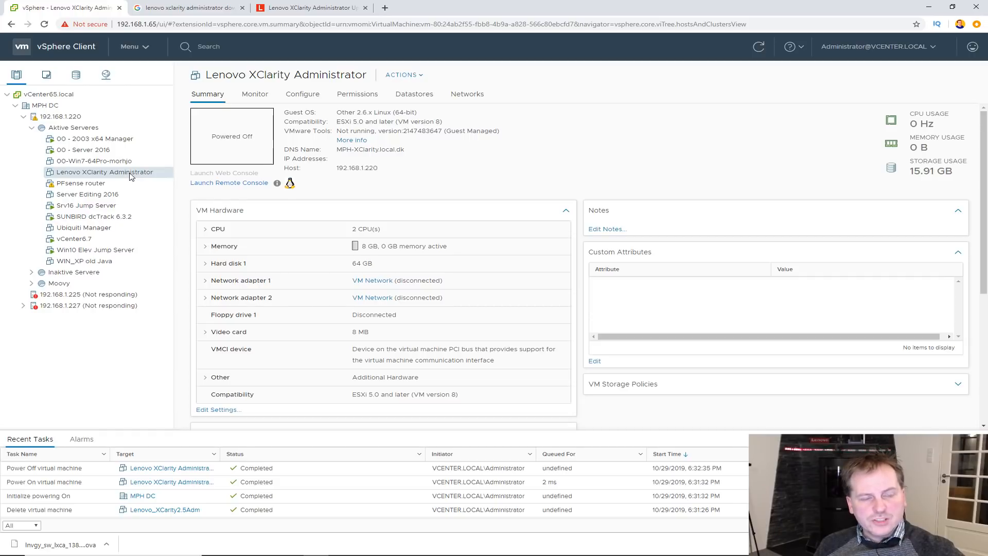
- Return to the Google results for 'lenovo xclarity administrator download' and select the query
left_click(192, 10)
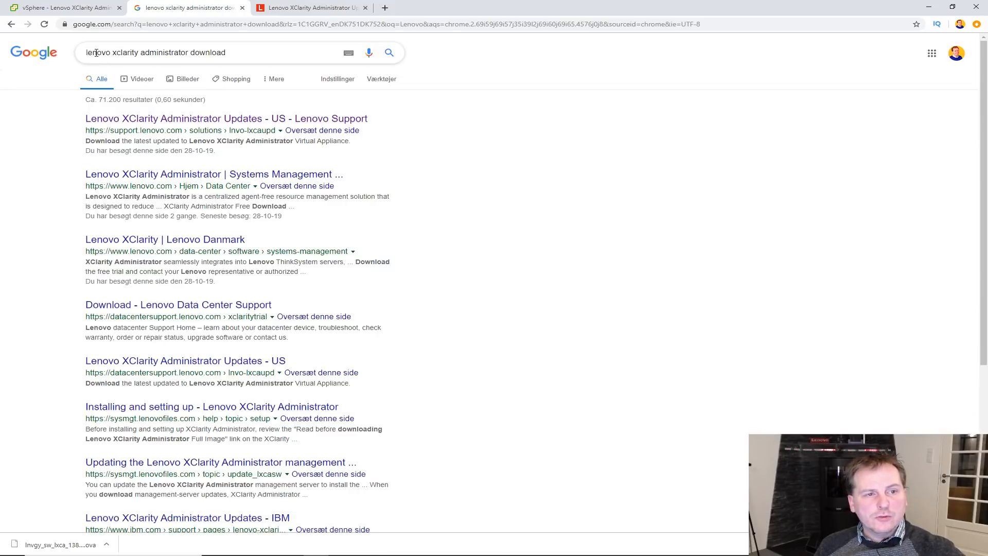
left_click_drag(78, 53, 245, 53)
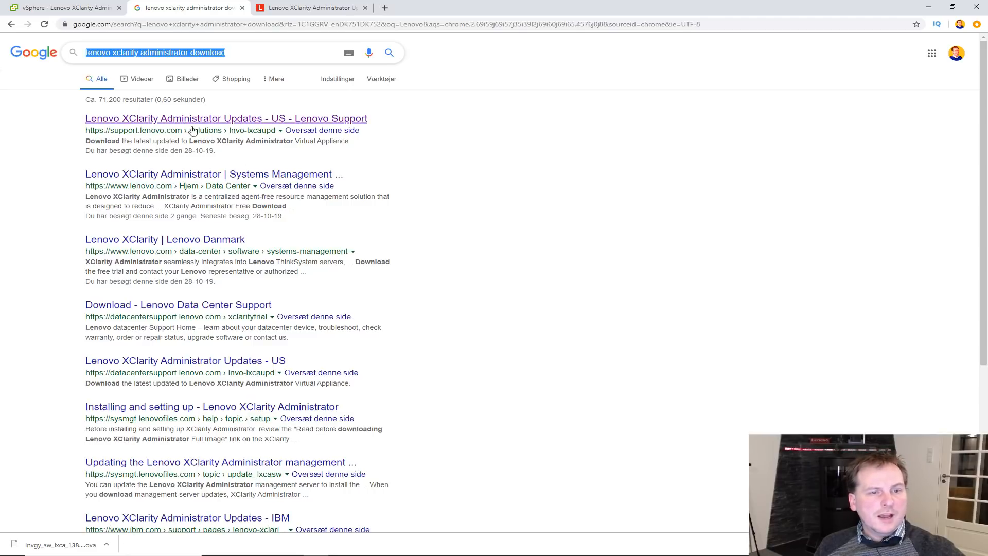
- On the Lenovo XClarity Administrator Updates page, locate the v2.5.0 Full Image section
left_click(305, 11)
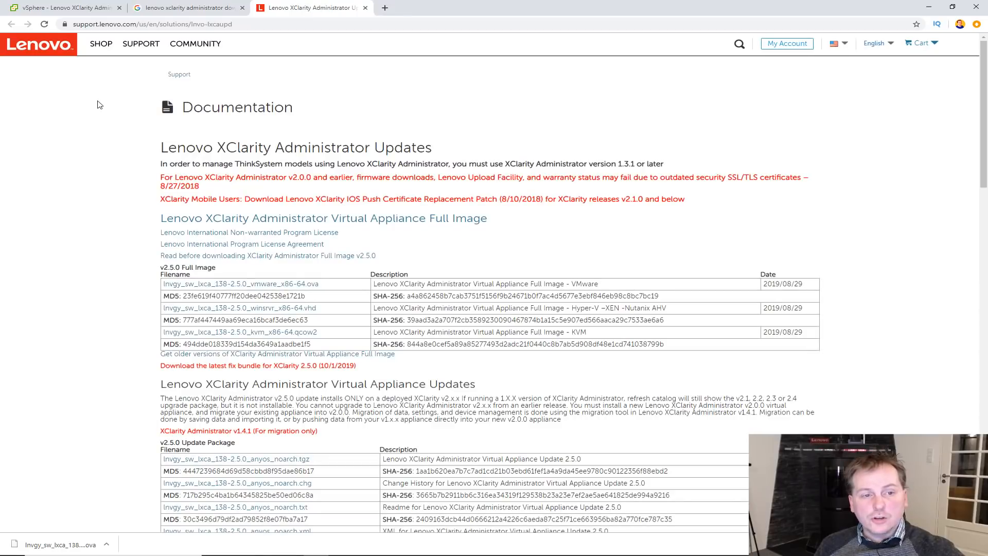
left_click_drag(156, 148, 444, 149)
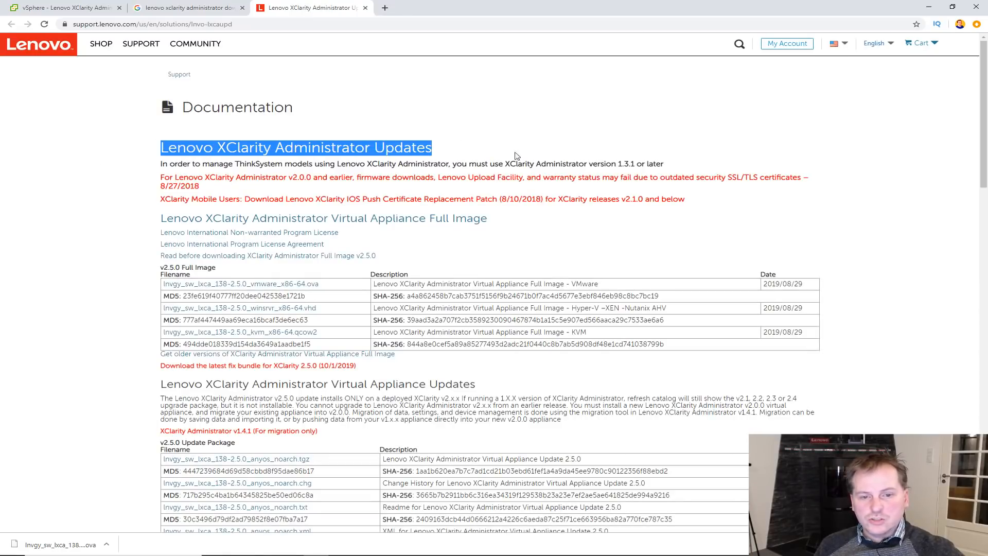
scroll(187, 134, "down", 3)
left_click_drag(159, 130, 213, 129)
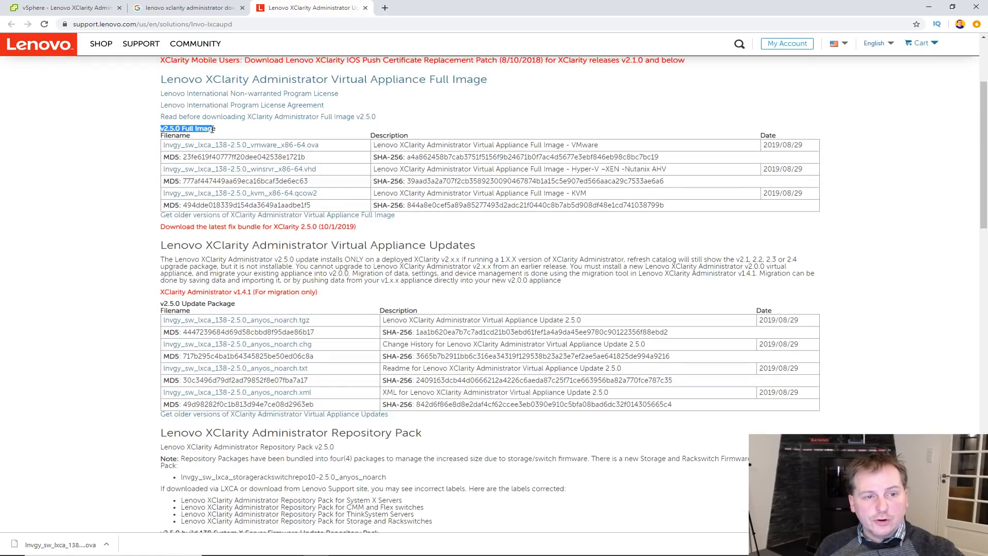
left_click(182, 132)
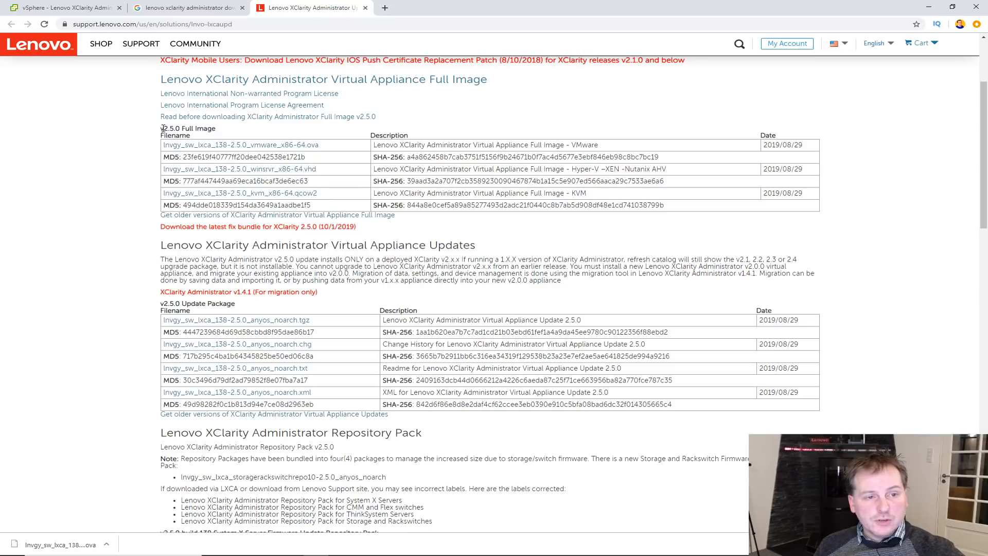
triple_click(220, 128)
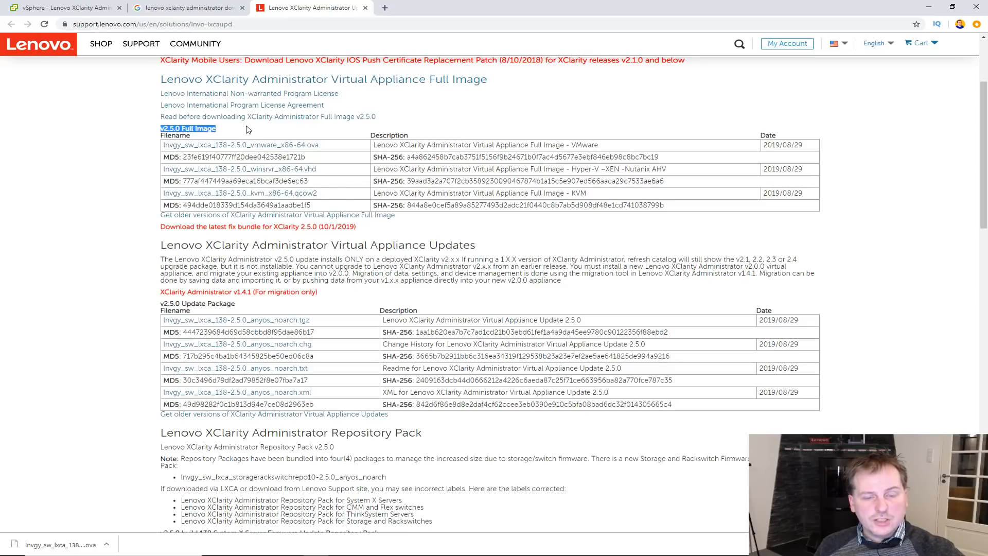
- Highlight the full image descriptions for VMware, Hyper-V/XEN/Nutanix AHV and KVM
double_click(584, 145)
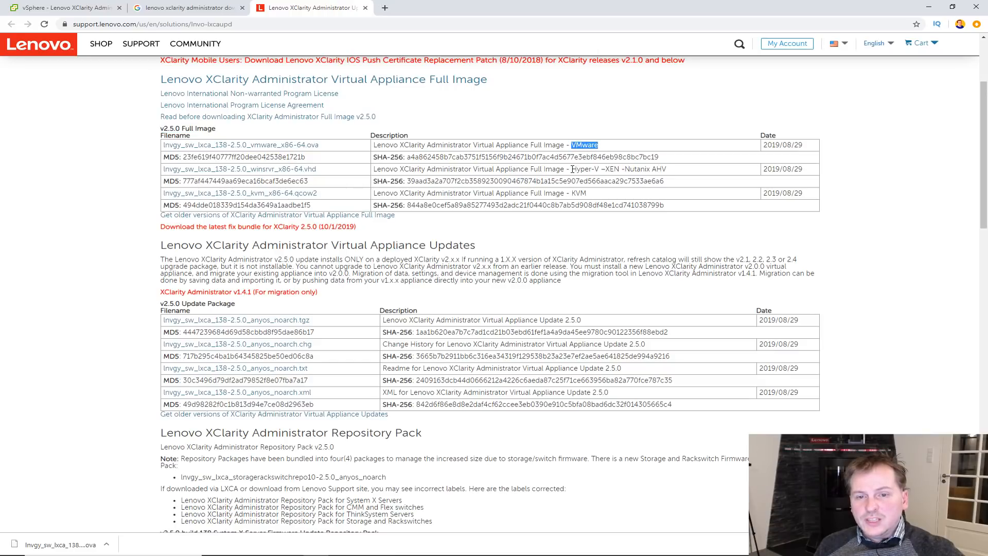
left_click_drag(572, 168, 667, 170)
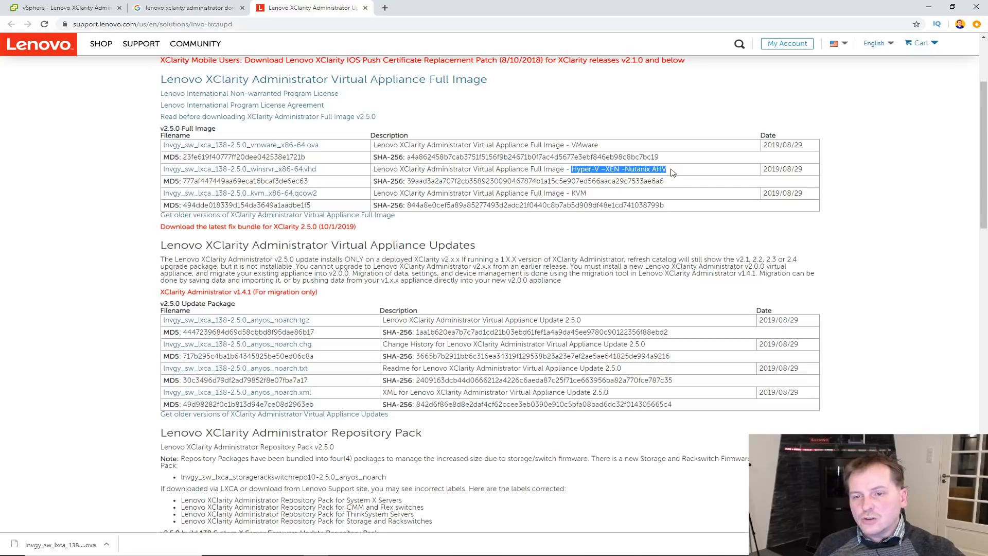
left_click(625, 170)
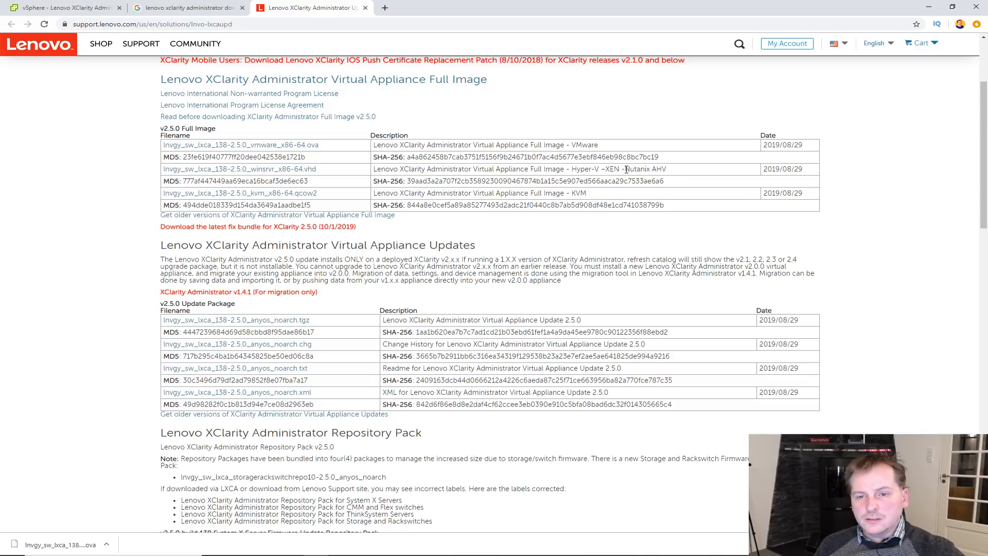
left_click_drag(625, 171, 672, 171)
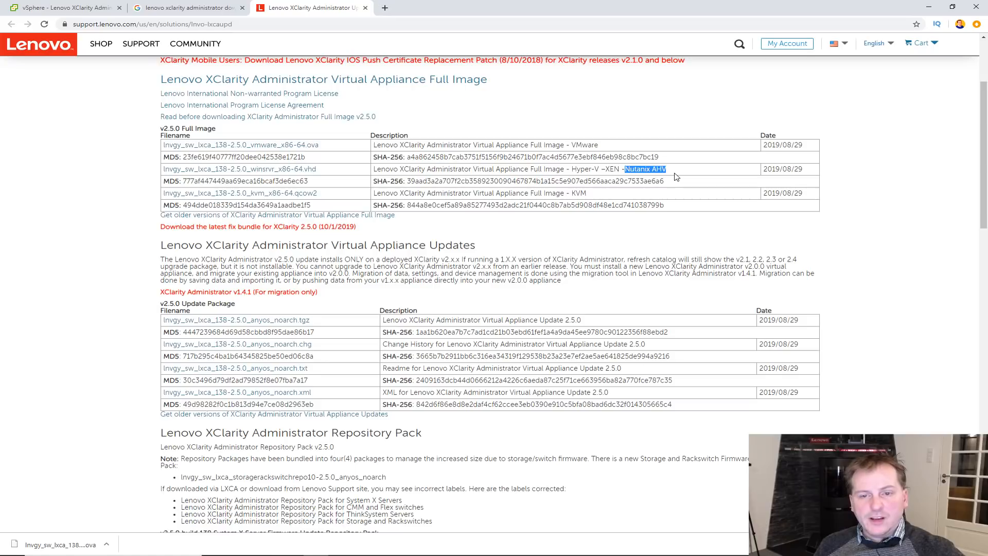
left_click_drag(570, 193, 588, 194)
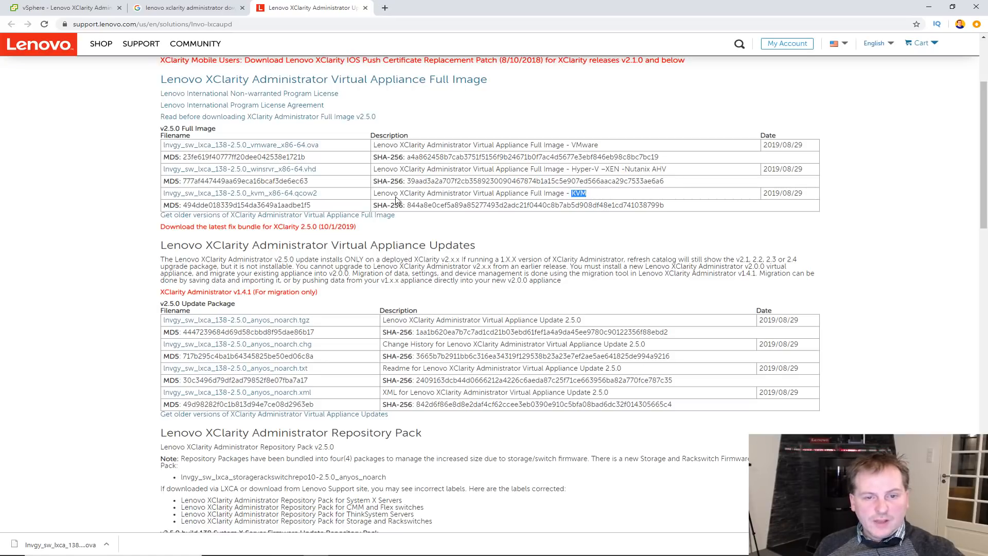
left_click_drag(375, 193, 599, 193)
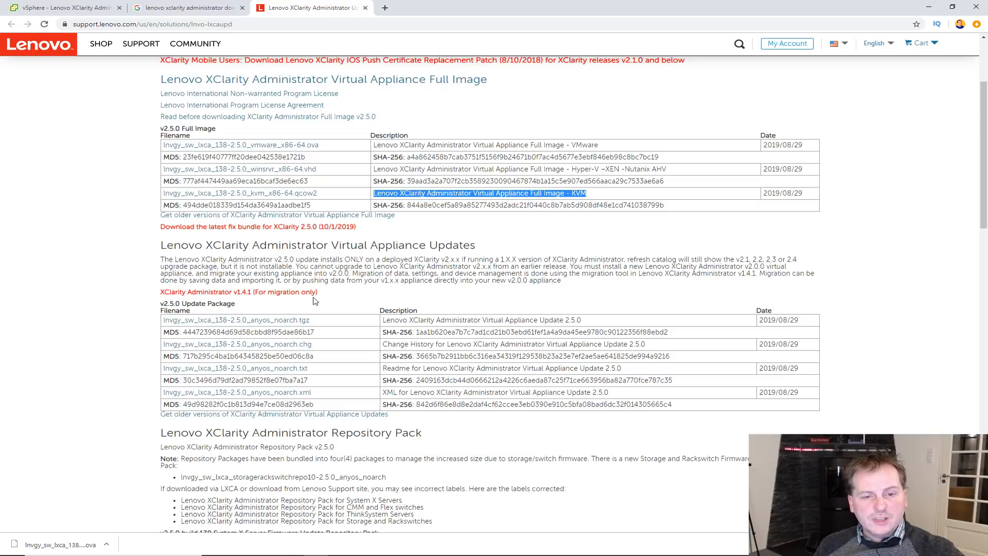
- Highlight the VMware .ova file name, then return to the vSphere Client
left_click_drag(162, 243, 563, 243)
scroll(566, 280, "down", 4)
scroll(200, 284, "up", 4)
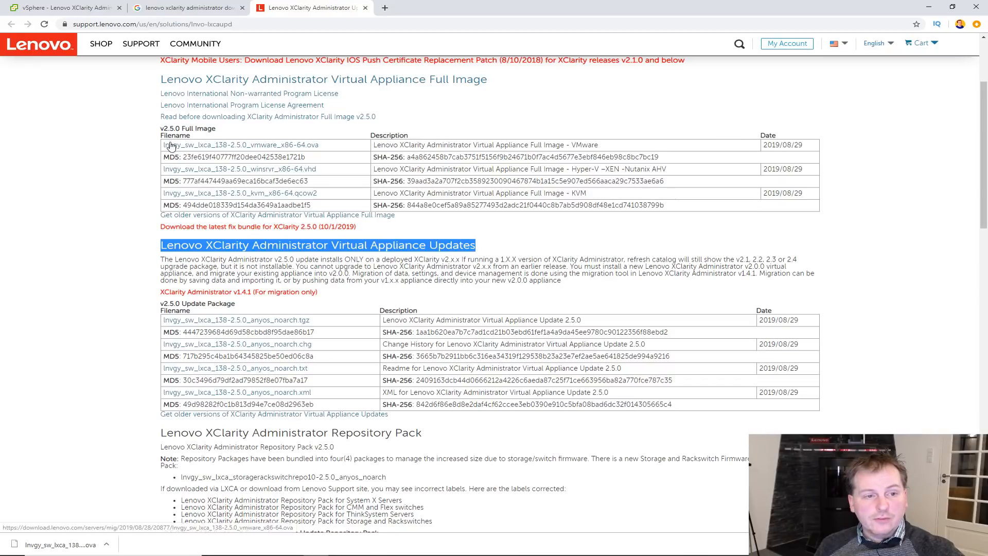
left_click_drag(335, 148, 161, 149)
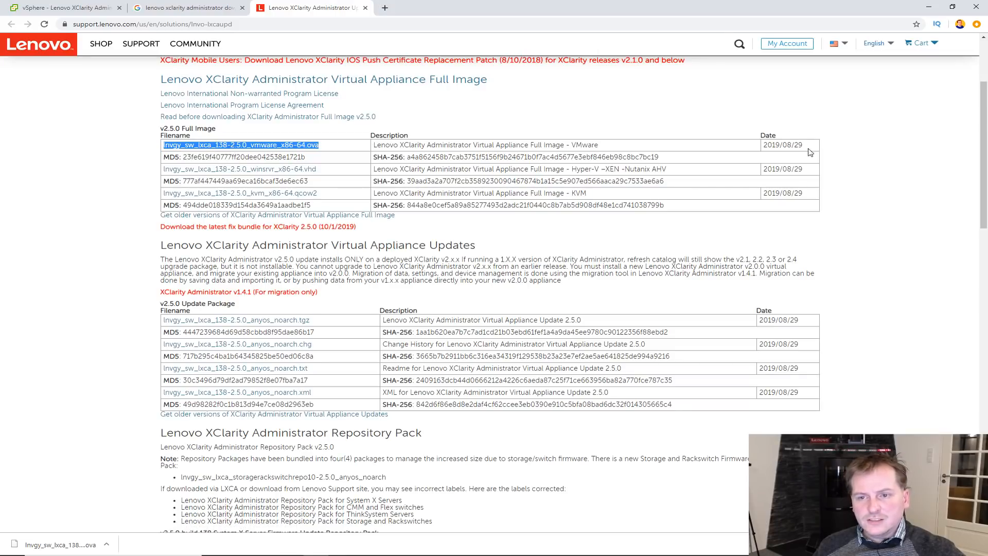
left_click(61, 8)
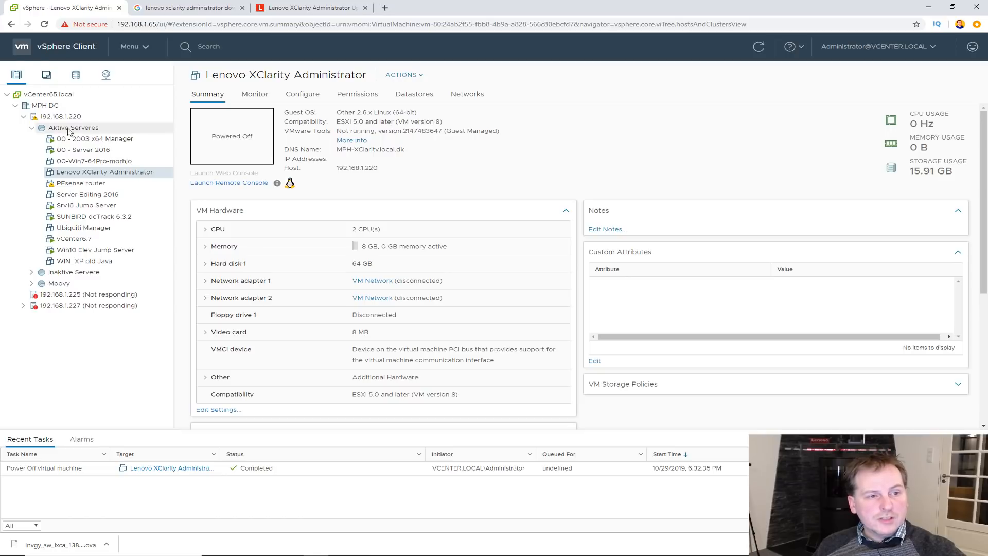
- Deploy an OVF template on host 192.168.1.220 from the downloaded lnvgy_sw_lxca_138-2.5.0_vmware_x86-64.ova
left_click(57, 117)
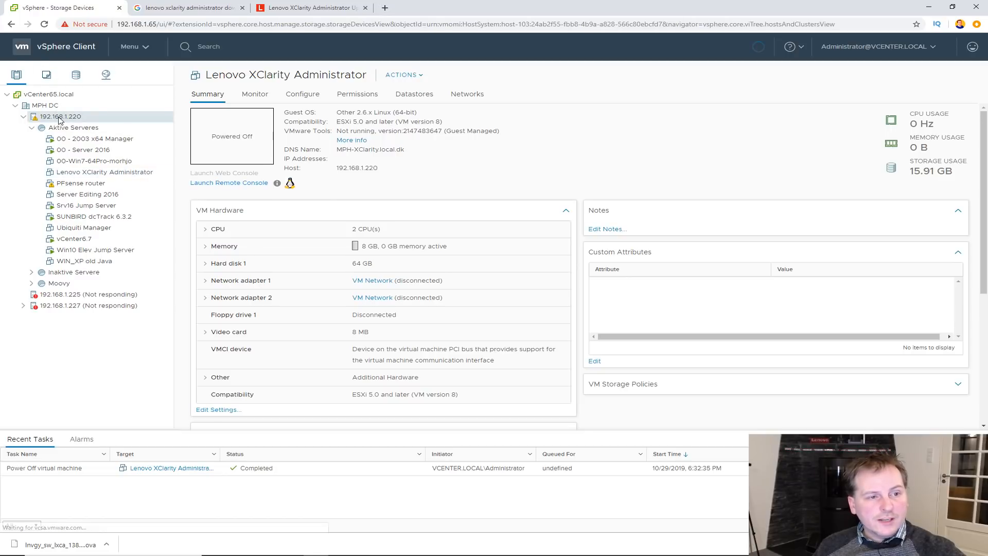
right_click(57, 119)
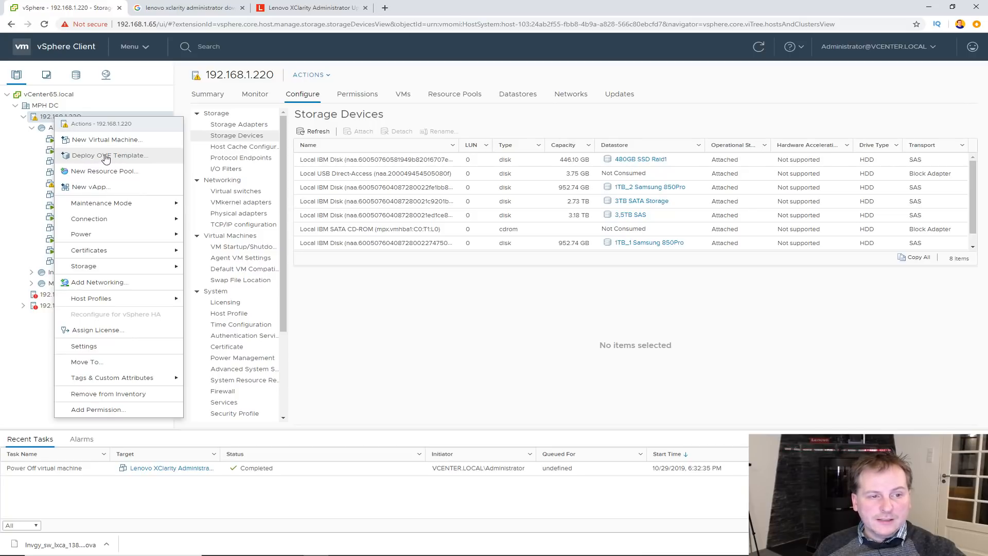
left_click(105, 156)
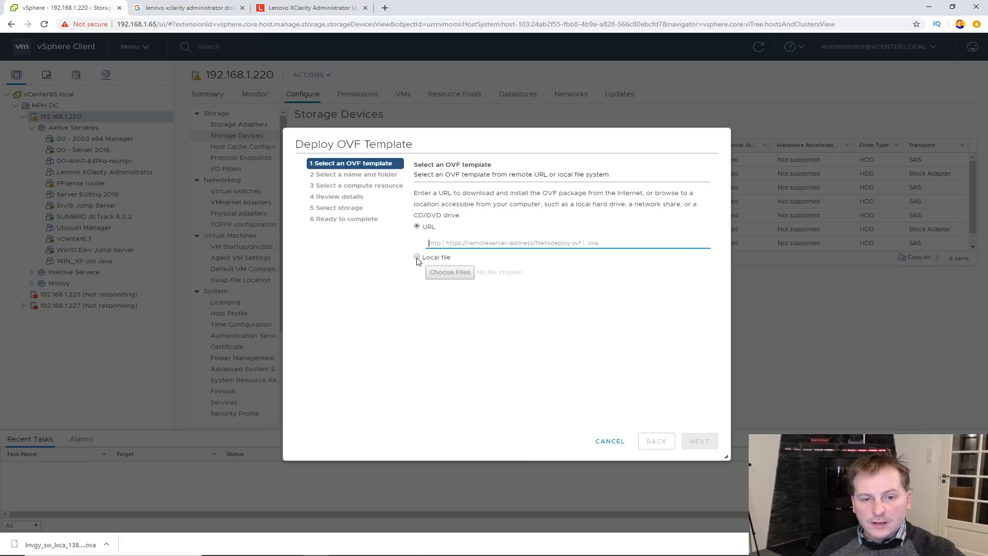
left_click(418, 257)
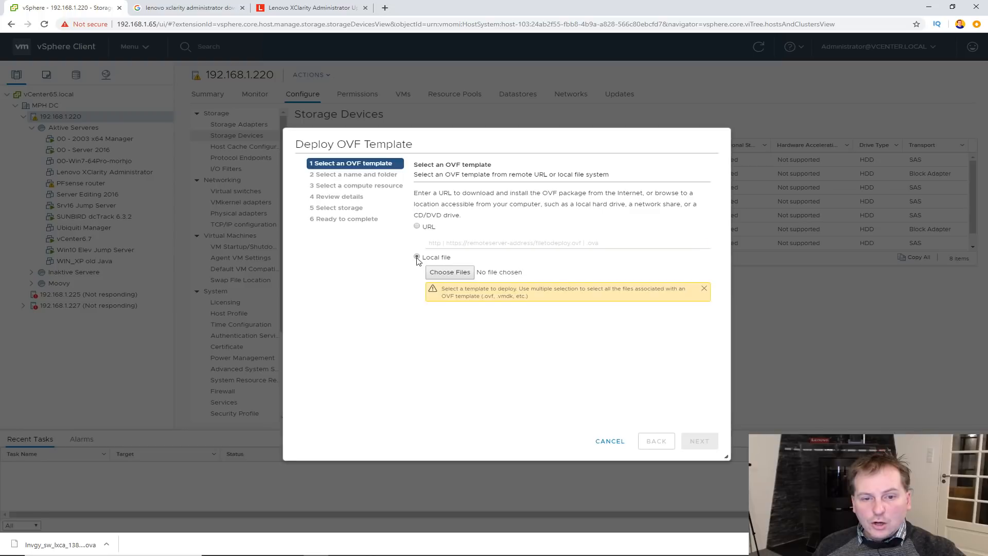
left_click(450, 272)
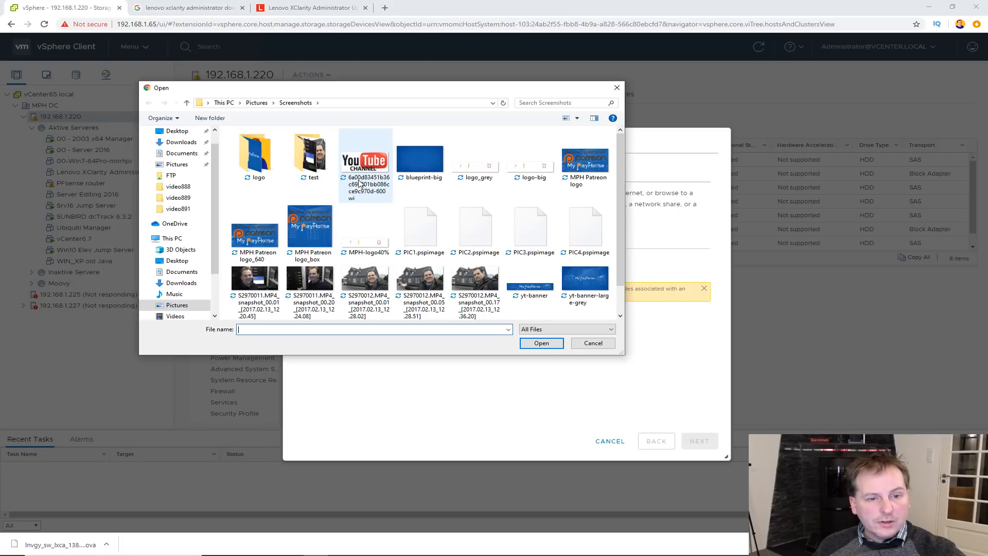
left_click(181, 142)
left_click(257, 176)
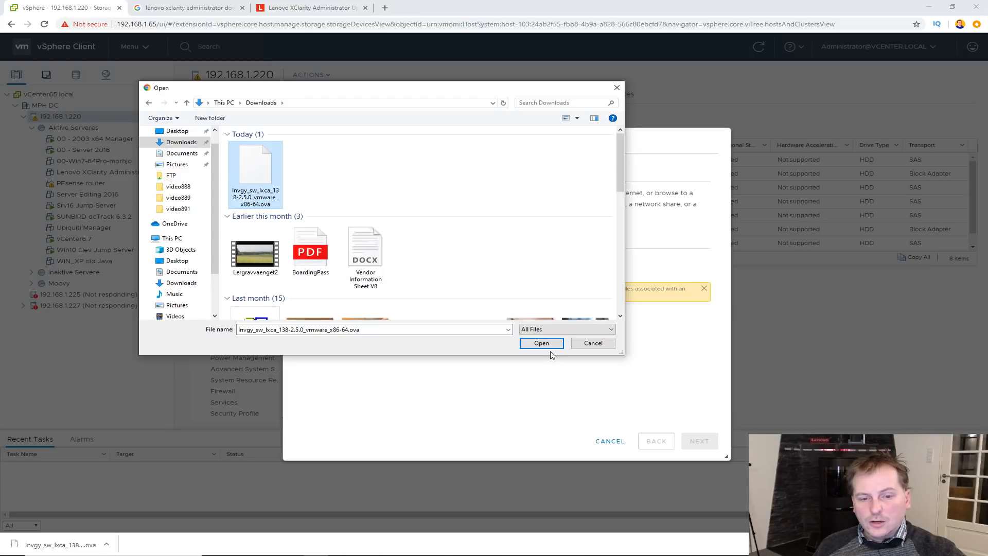
left_click(547, 345)
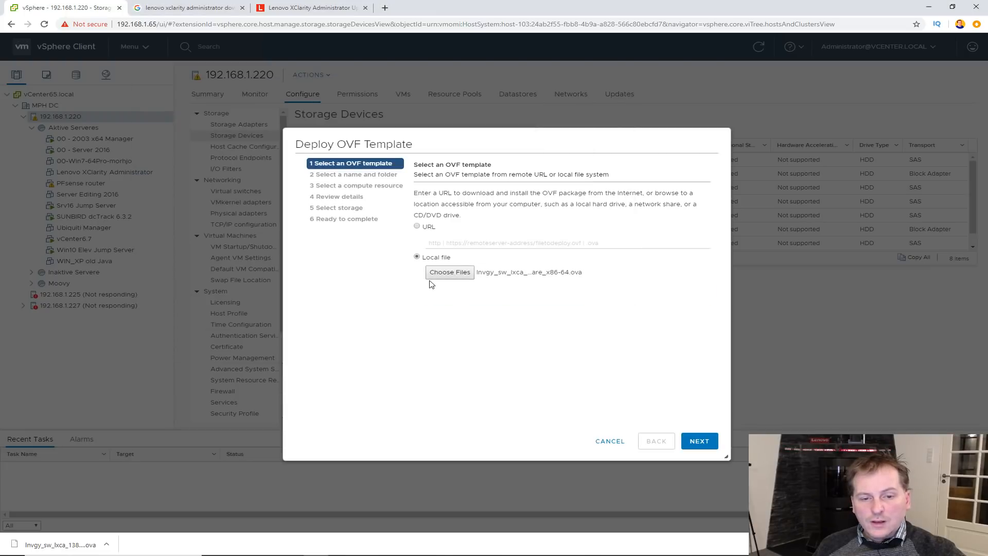
- Name the virtual machine Lenovo_XClarity2.5Adm, replacing the default name augusta
left_click(699, 441)
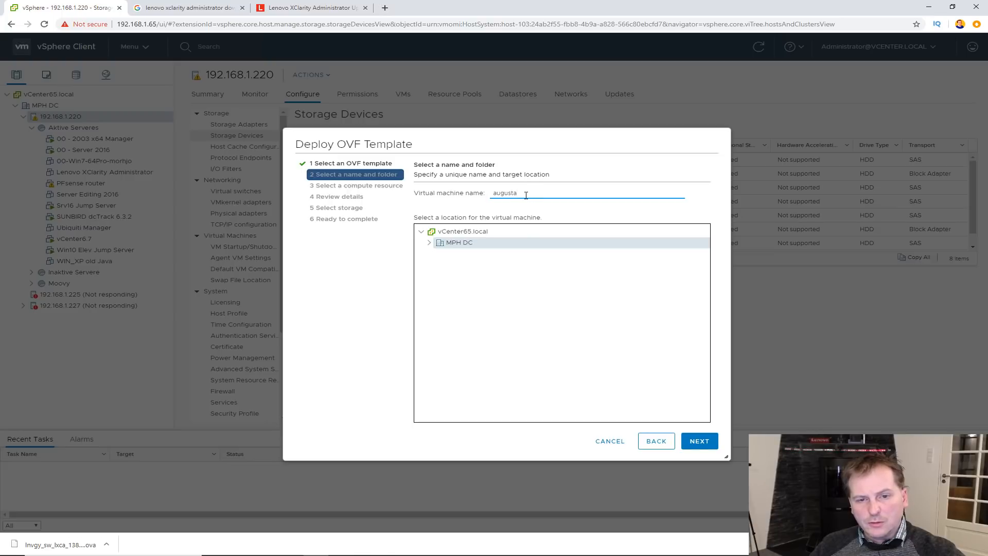
double_click(504, 193)
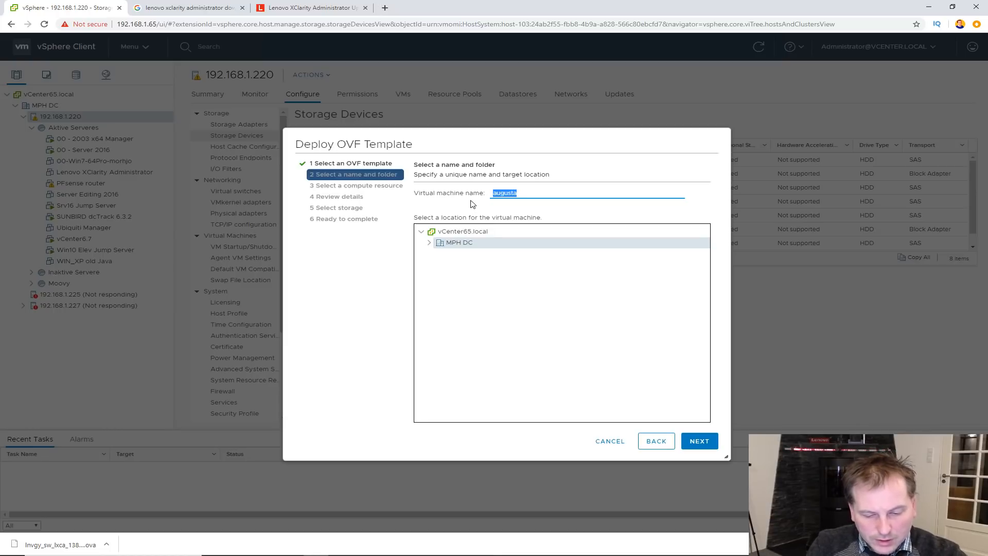
type("Lenovo XClarity")
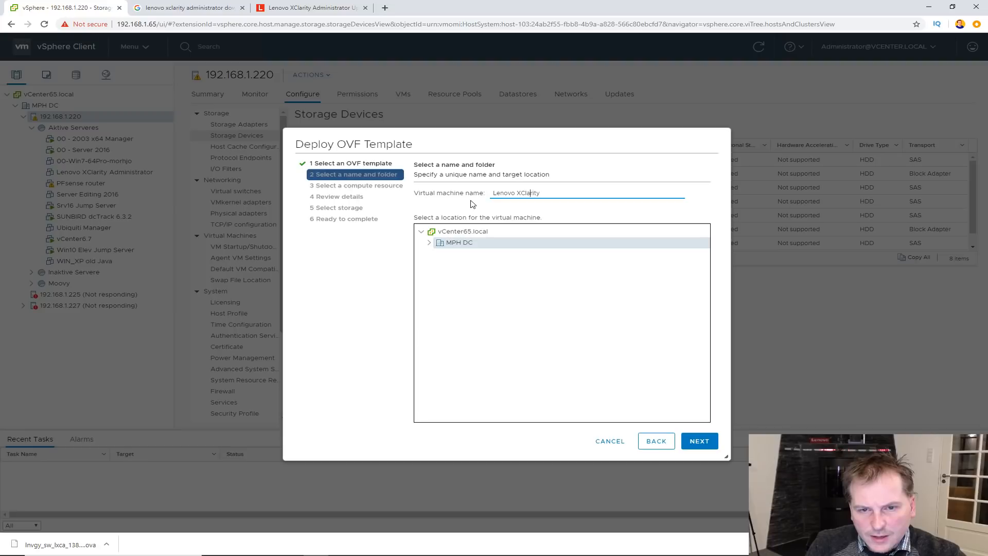
key("BackSpace")
type("_")
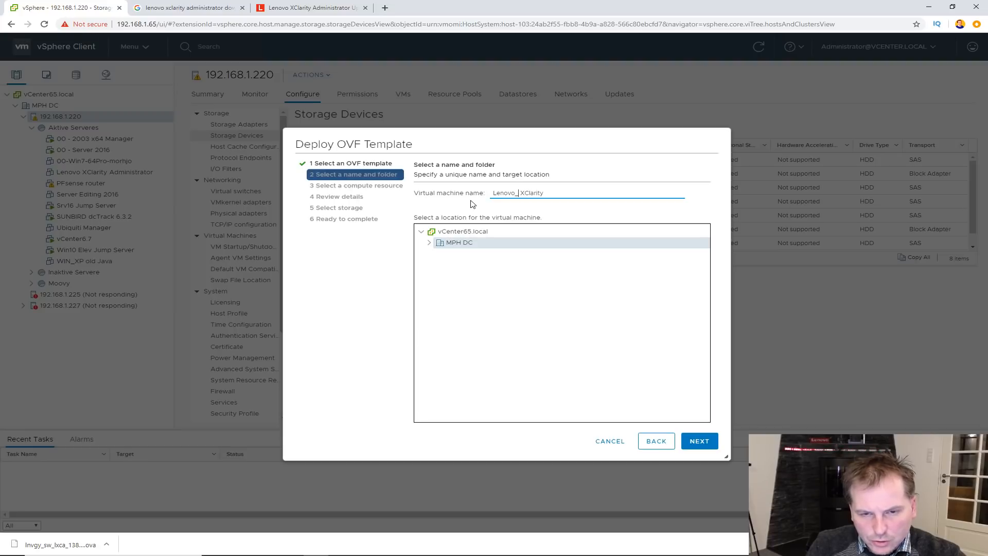
key("Right")
key("Right")
key("Right")
key("Right")
key("Right")
key("Right")
key("Right")
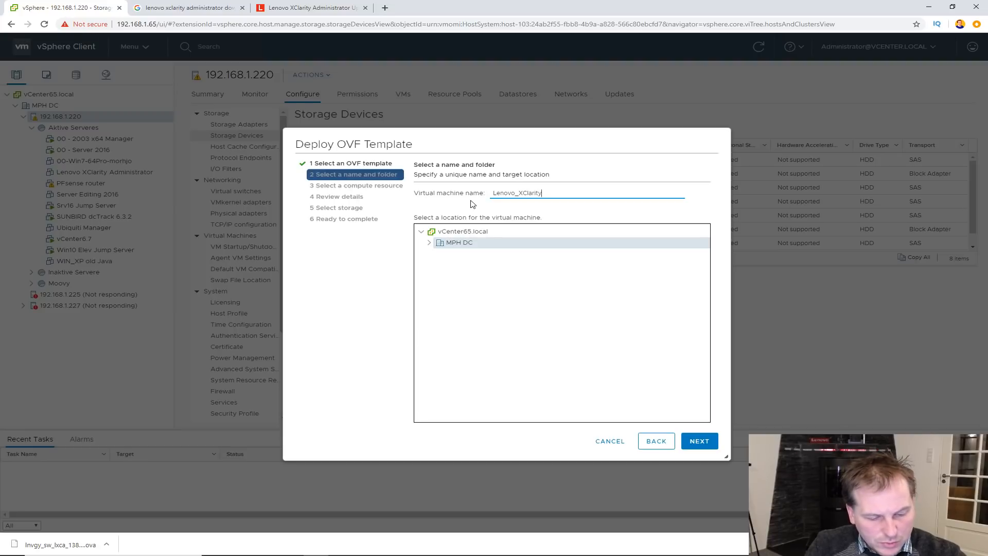
type("2.5")
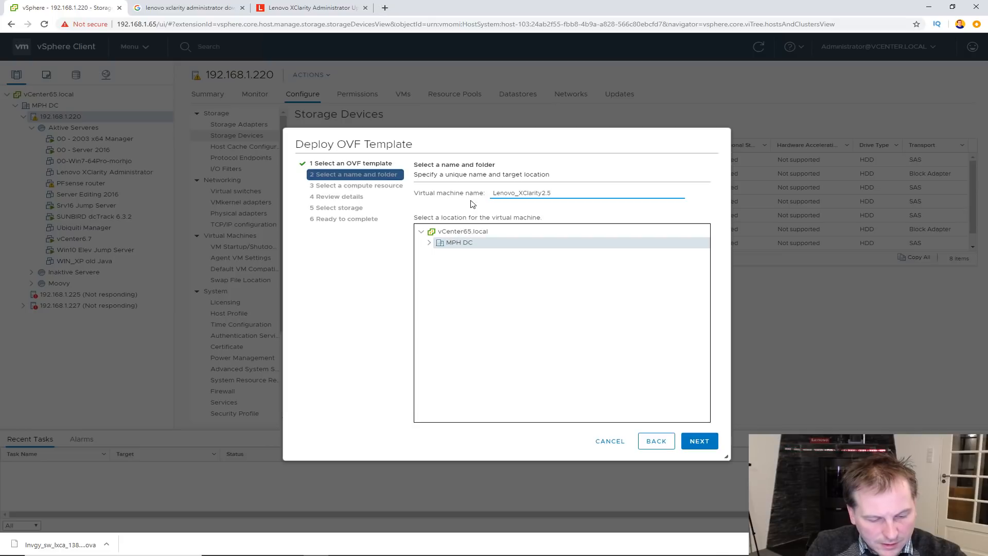
type("Adm")
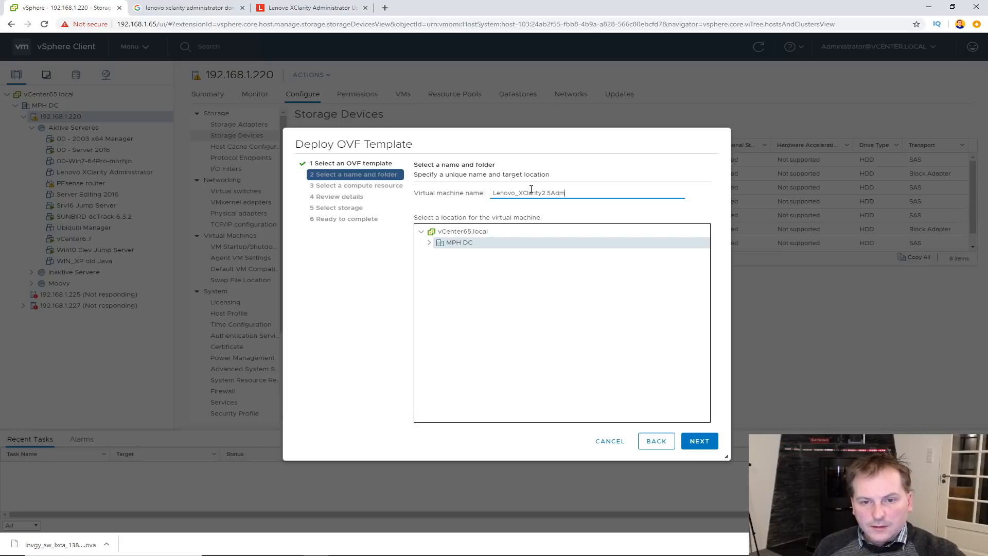
left_click(700, 442)
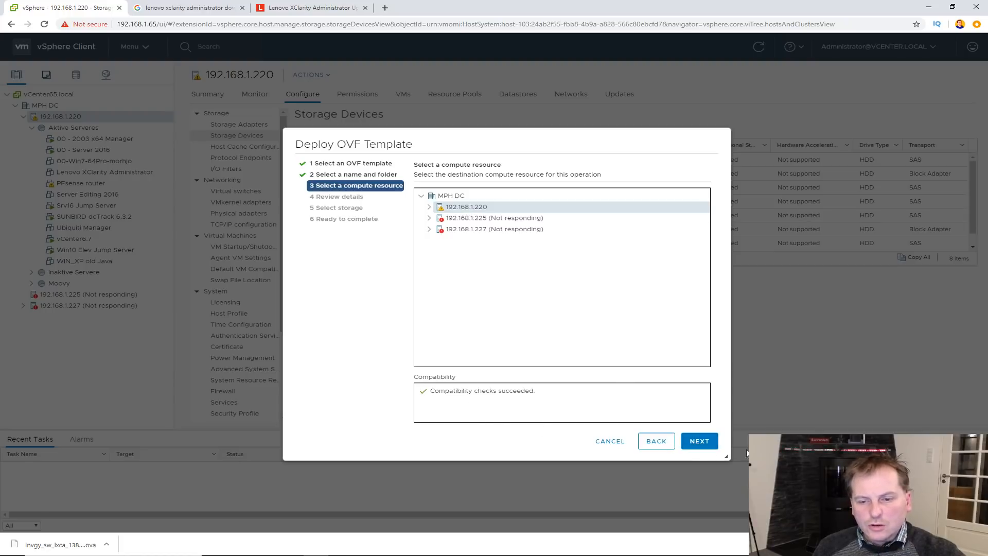
- Keep 192.168.1.220 as the compute resource and accept the template details
left_click(704, 442)
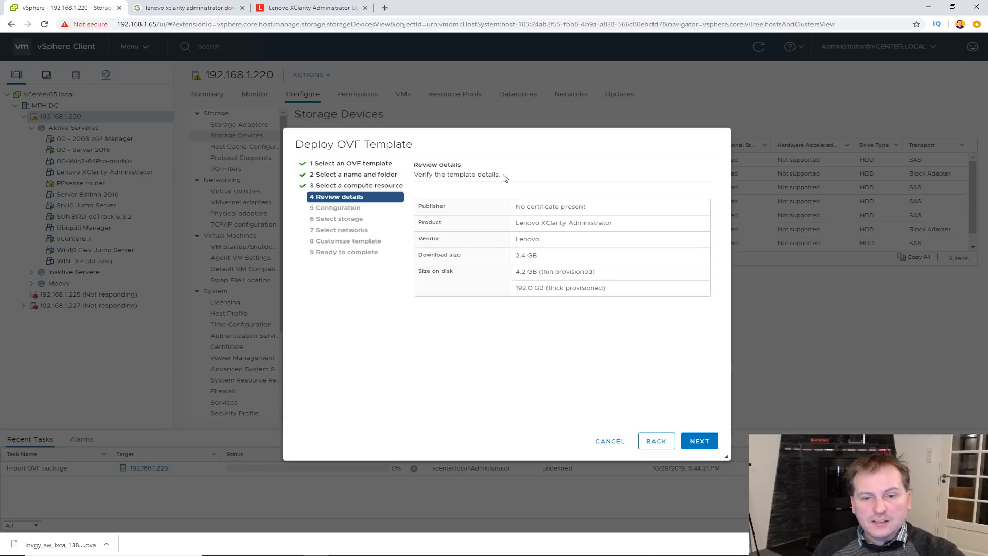
left_click(701, 442)
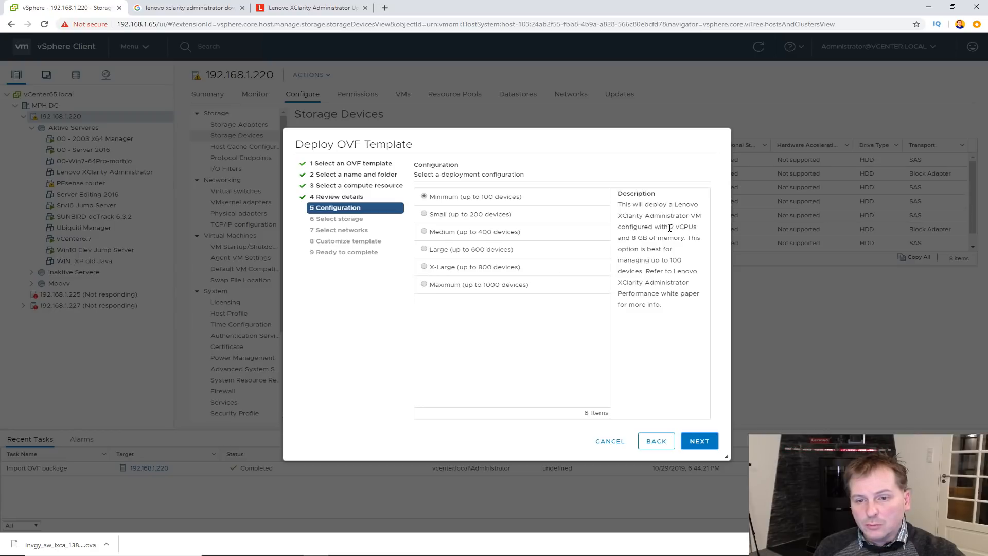
left_click_drag(670, 227, 693, 228)
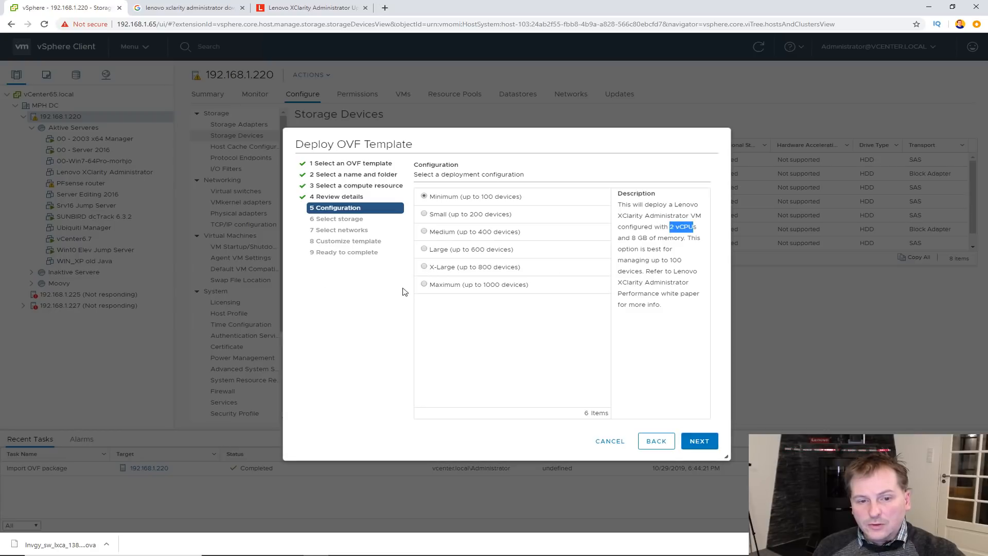
left_click(424, 285)
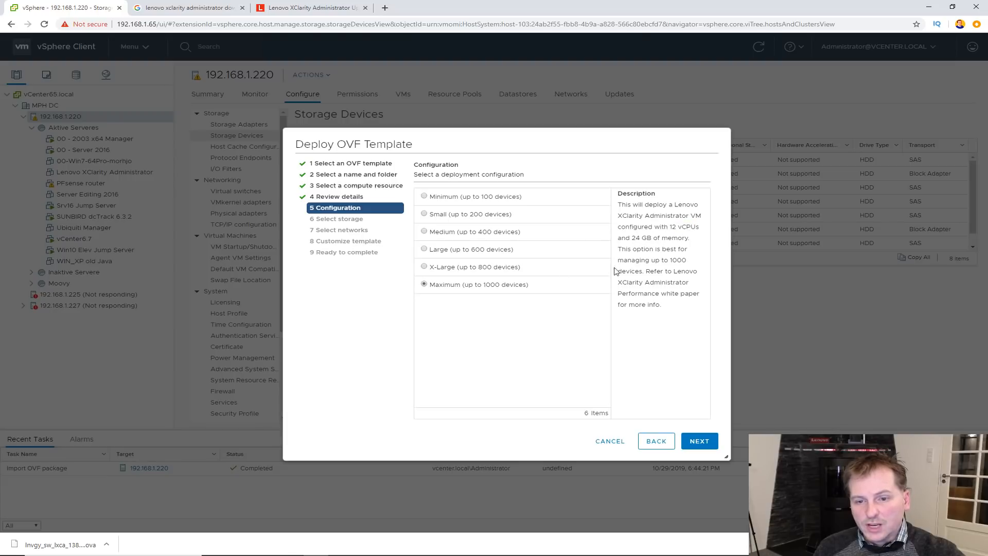
left_click(425, 198)
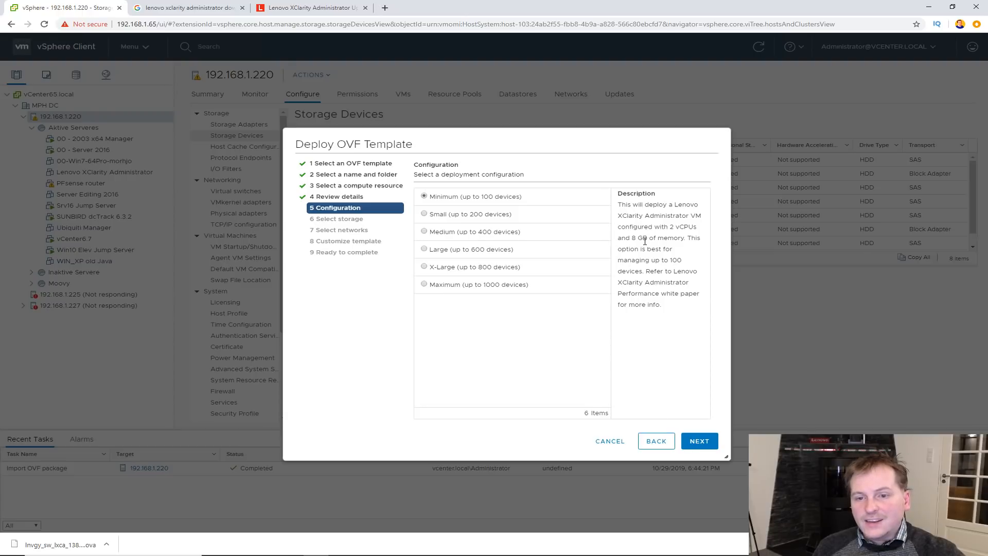
- Use Thin Provision disk format on the 1TB_1 Samsung 850Pro datastore
left_click(700, 444)
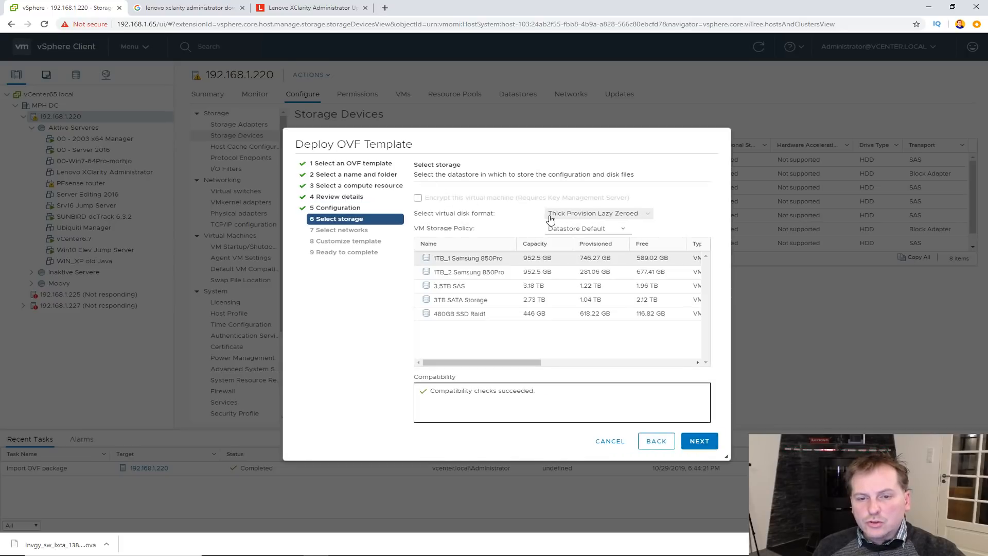
left_click(648, 215)
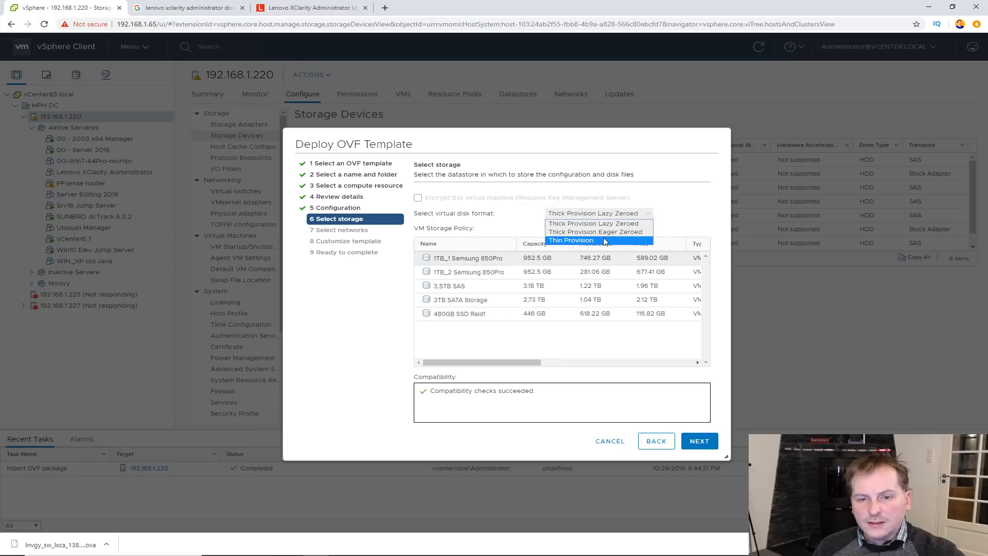
left_click(570, 240)
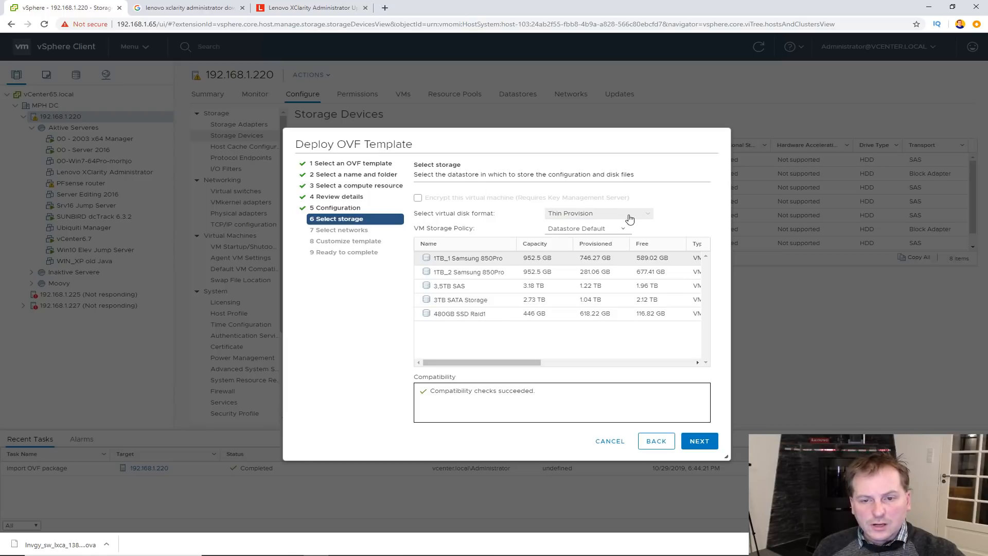
left_click(448, 260)
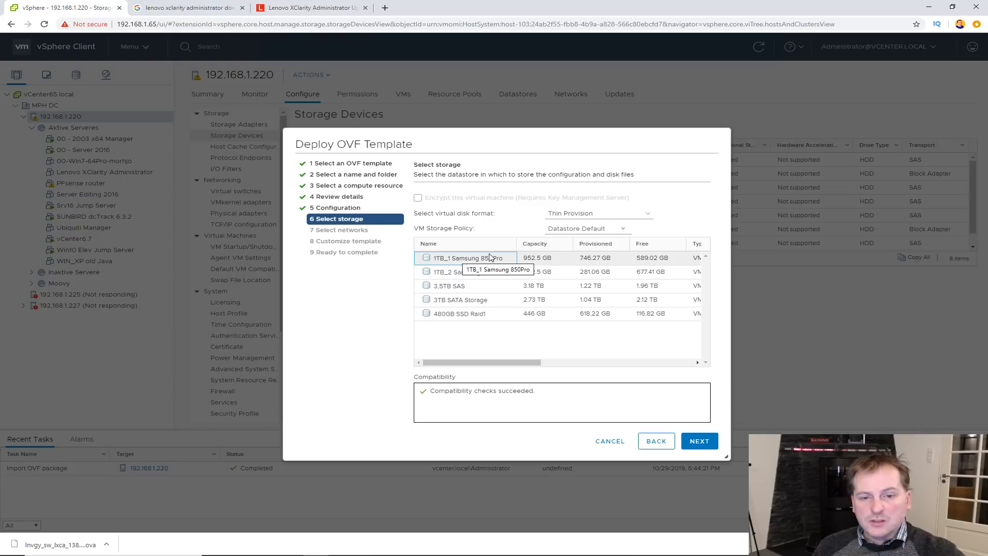
- Map the bridged source network to VM Network
left_click(699, 440)
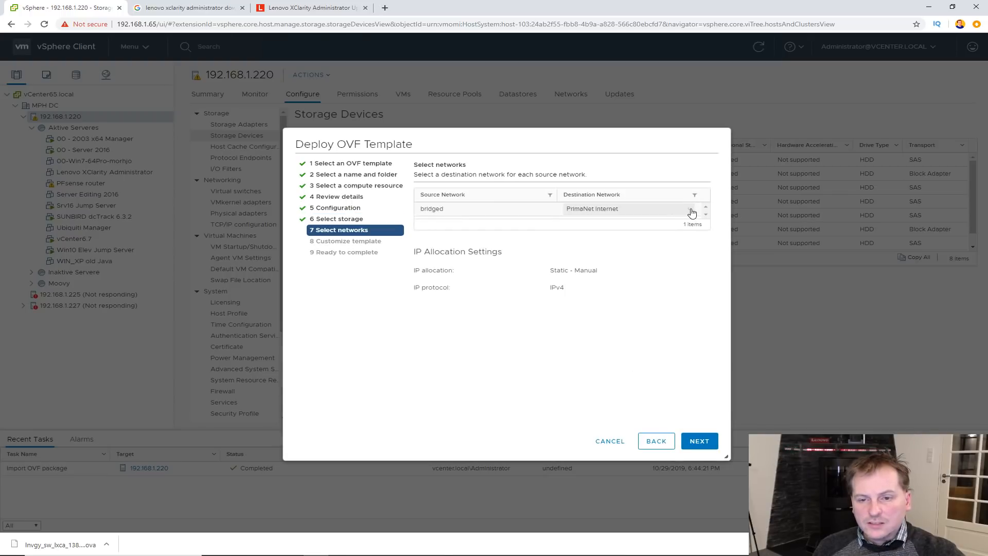
left_click(689, 213)
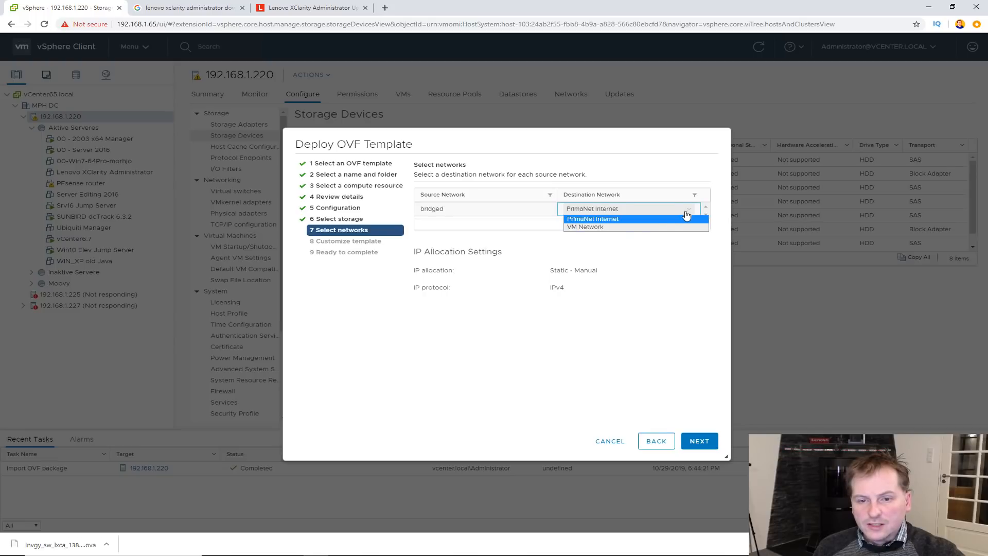
left_click(594, 232)
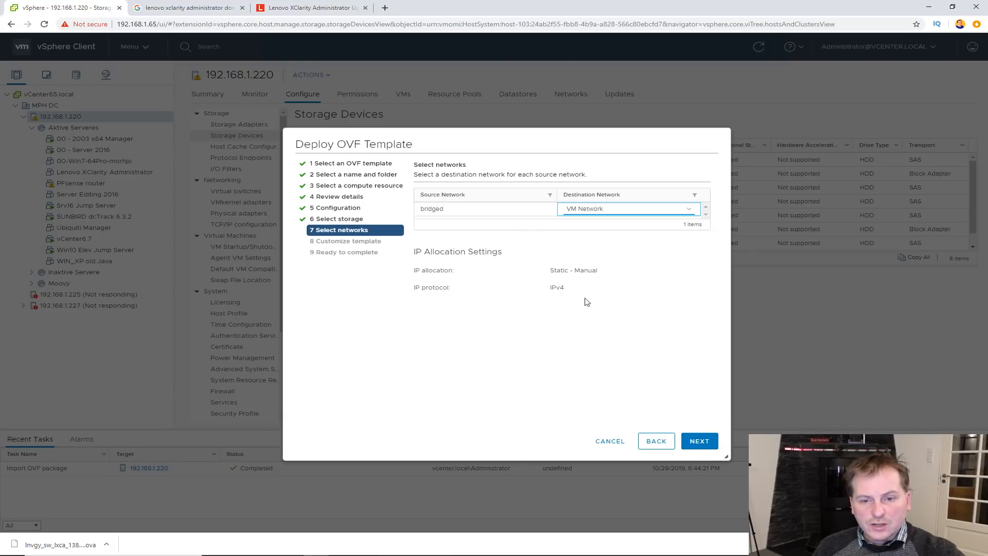
- Leave the template's default IP properties and finish the deployment
left_click(703, 443)
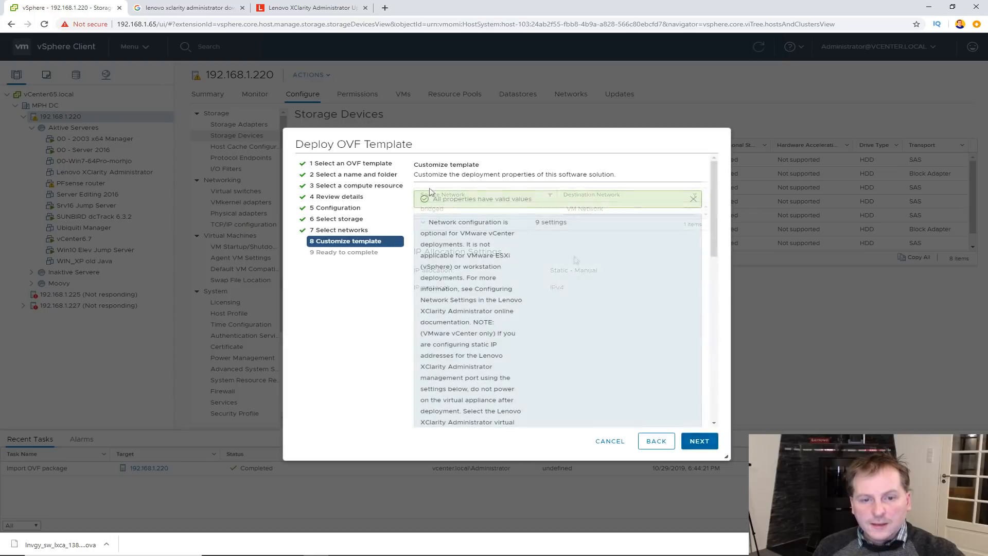
left_click_drag(714, 207, 711, 340)
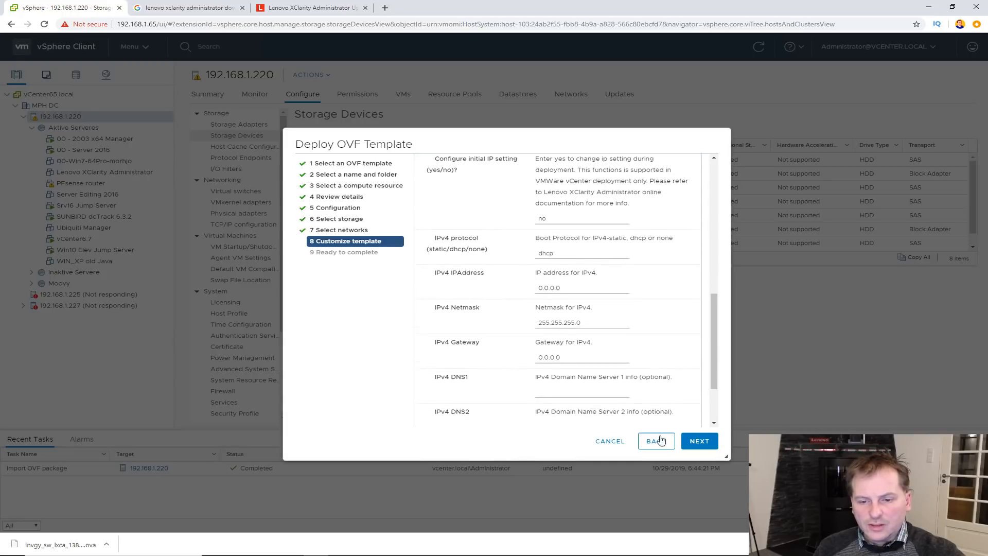
left_click(693, 445)
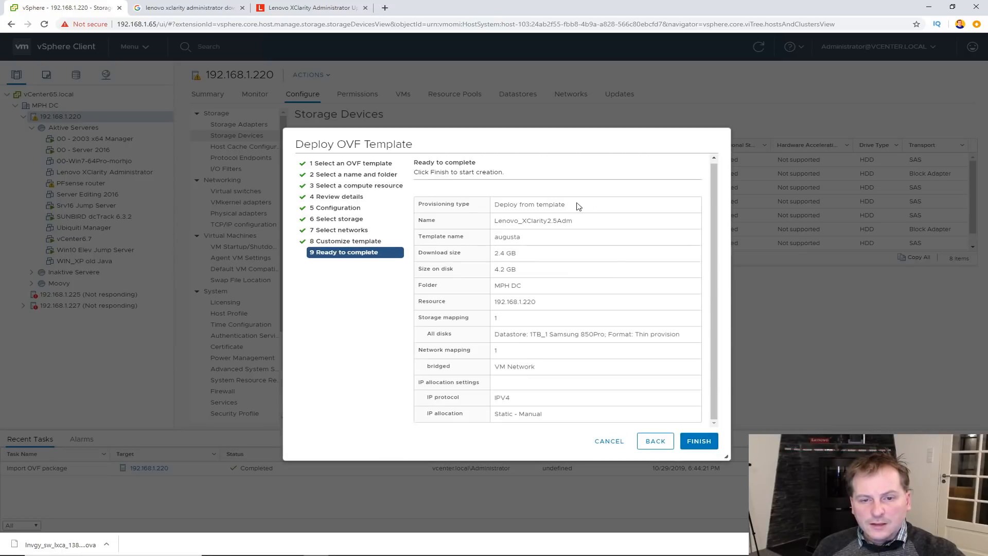
left_click(695, 444)
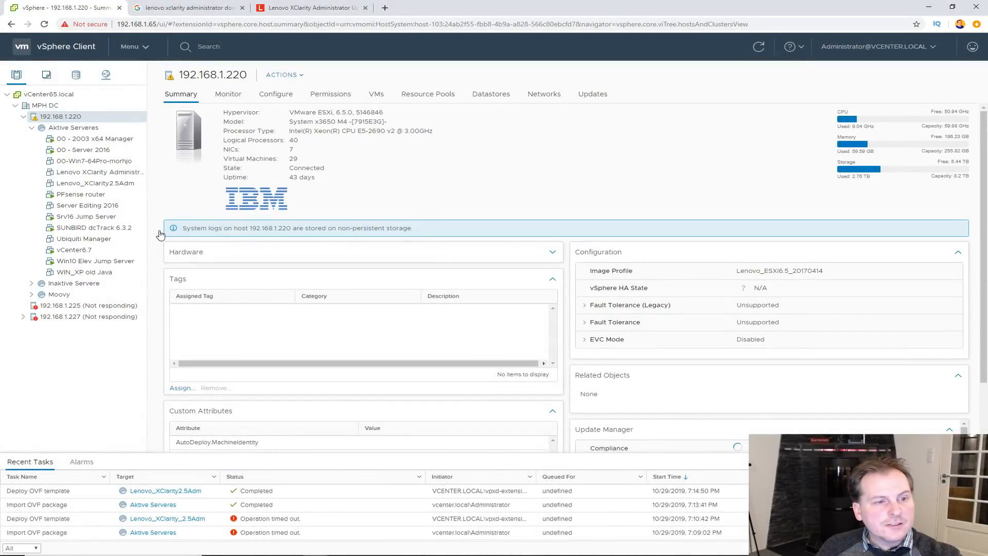
- Open the Lenovo_XClarity2.5Adm VM summary and power the VM on
left_click(79, 187)
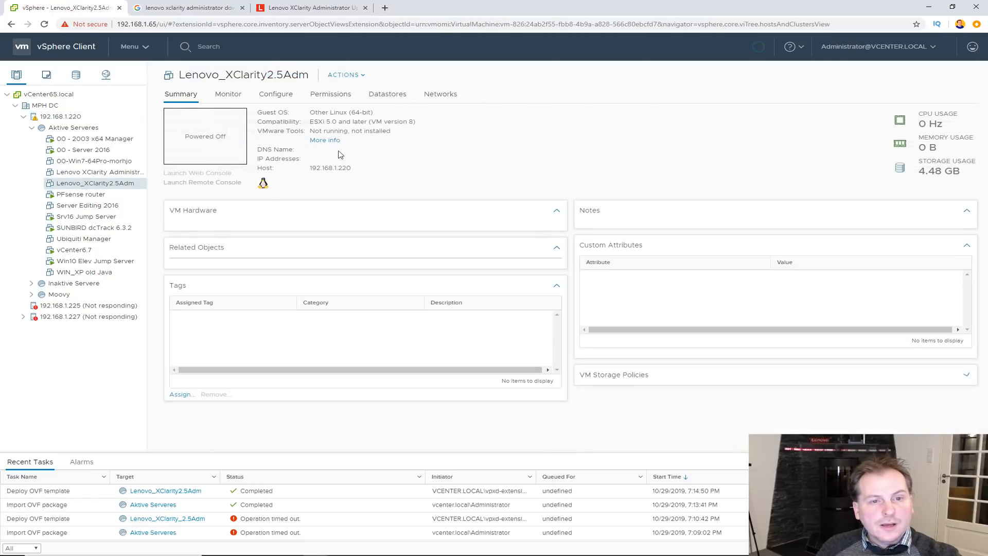
left_click_drag(309, 112, 375, 115)
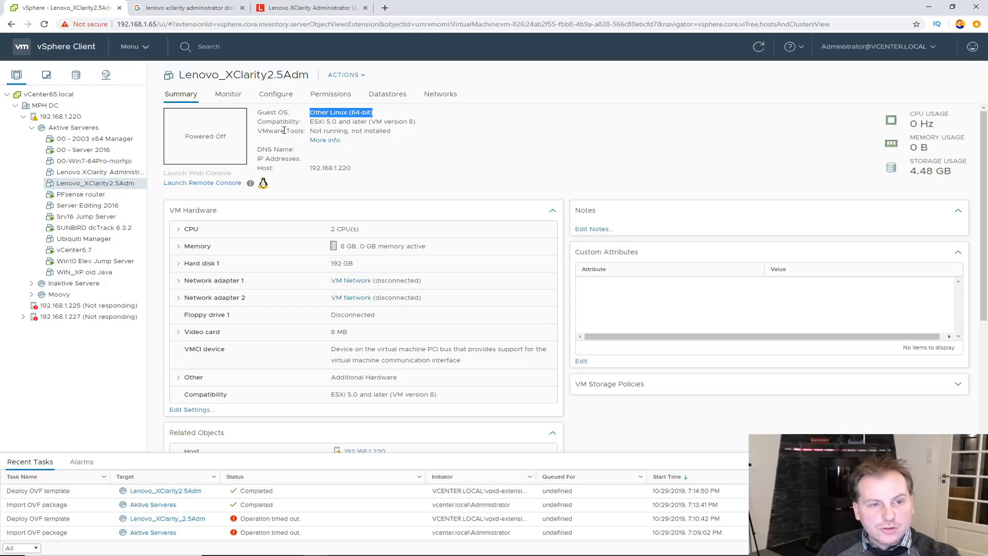
left_click(358, 76)
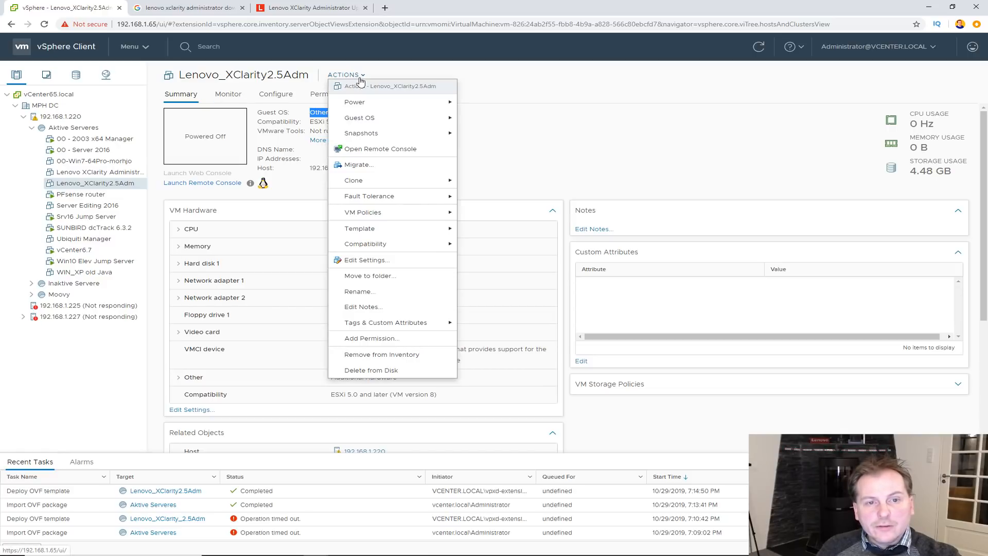
mouse_move(368, 103)
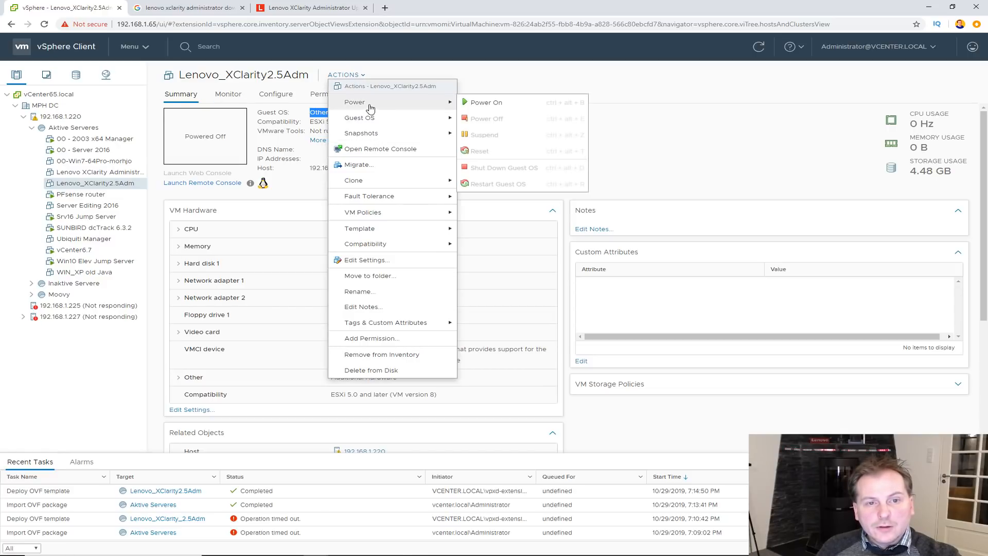
left_click(485, 102)
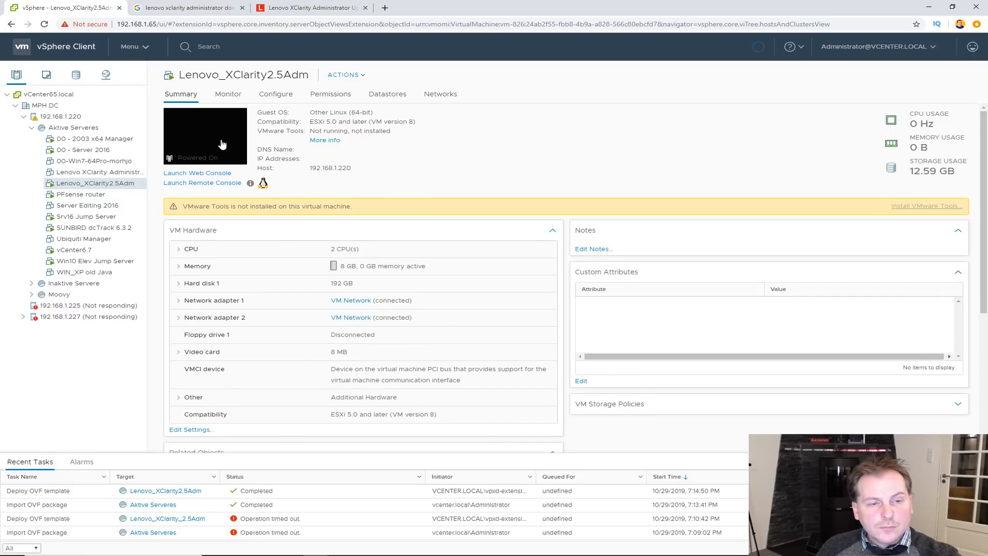
- In the VM console, enter x to keep IP 192.168.1.29 unchanged, then close the console
left_click(219, 149)
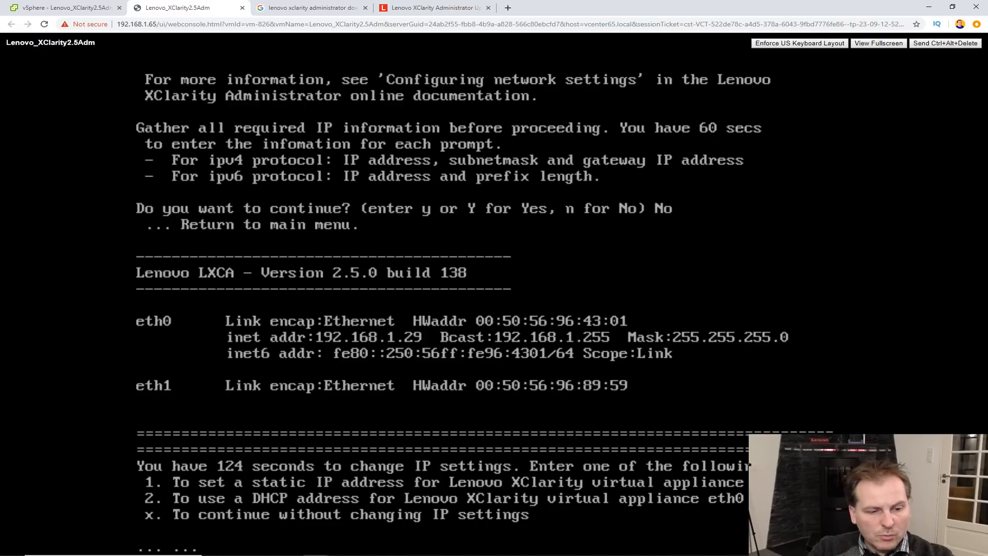
type("x")
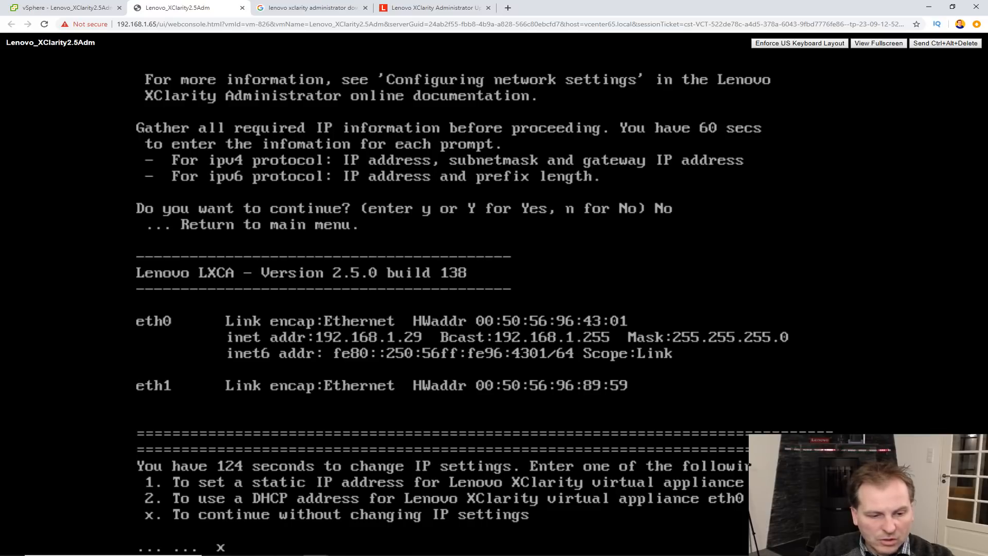
key("Return")
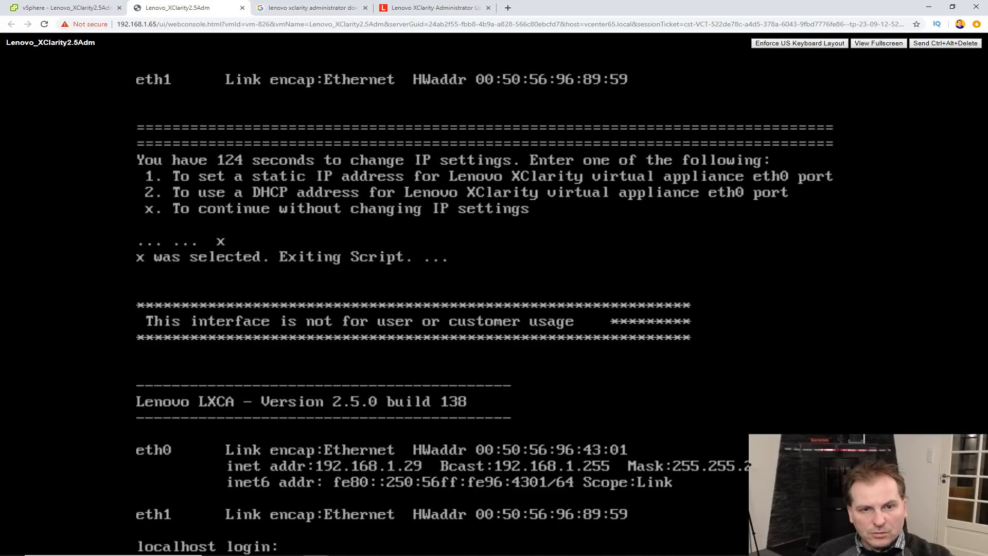
left_click(242, 8)
- Load the XClarity console at 192.168.1.29 in a new tab, proceeding past the certificate warning
left_click(384, 8)
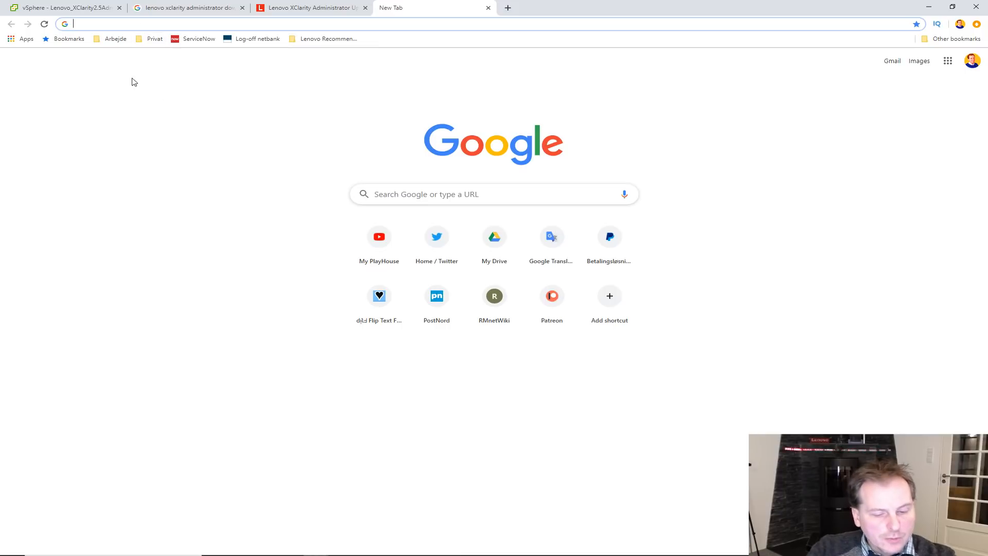
type("192")
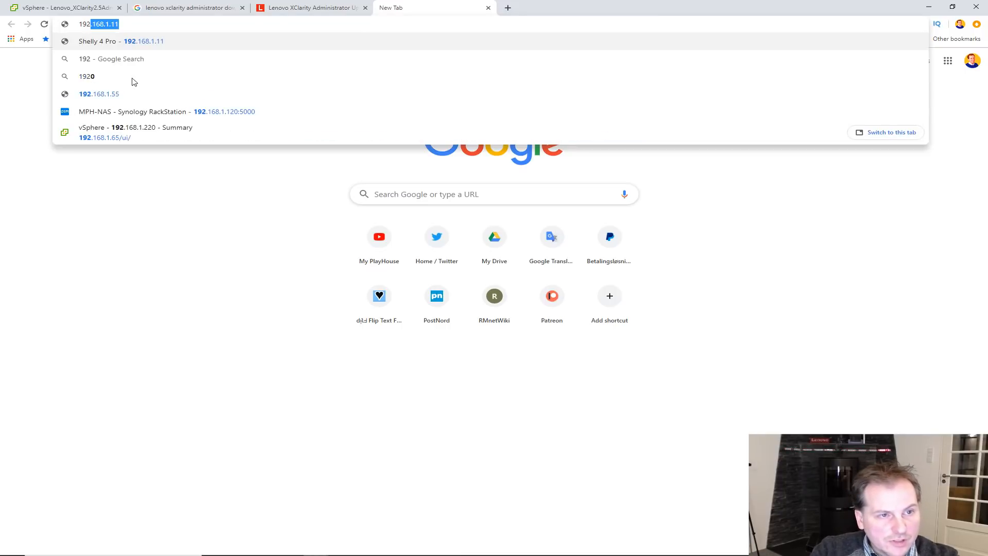
type(".168.1.")
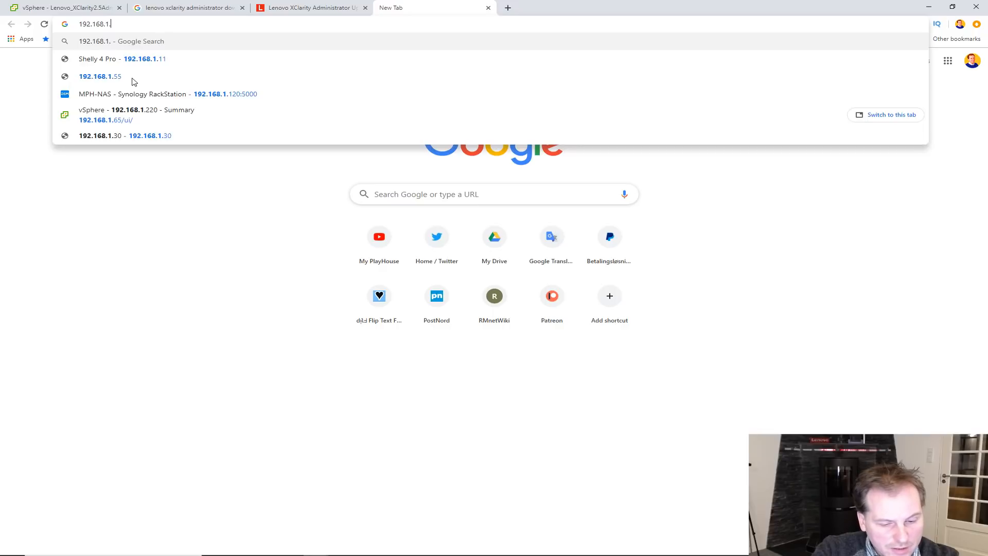
type("29")
key("Return")
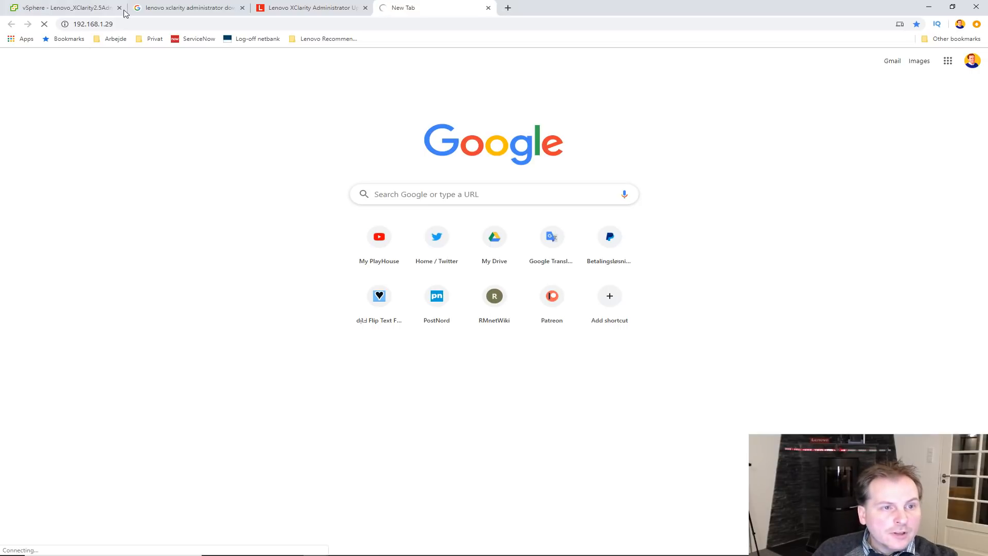
left_click(104, 23)
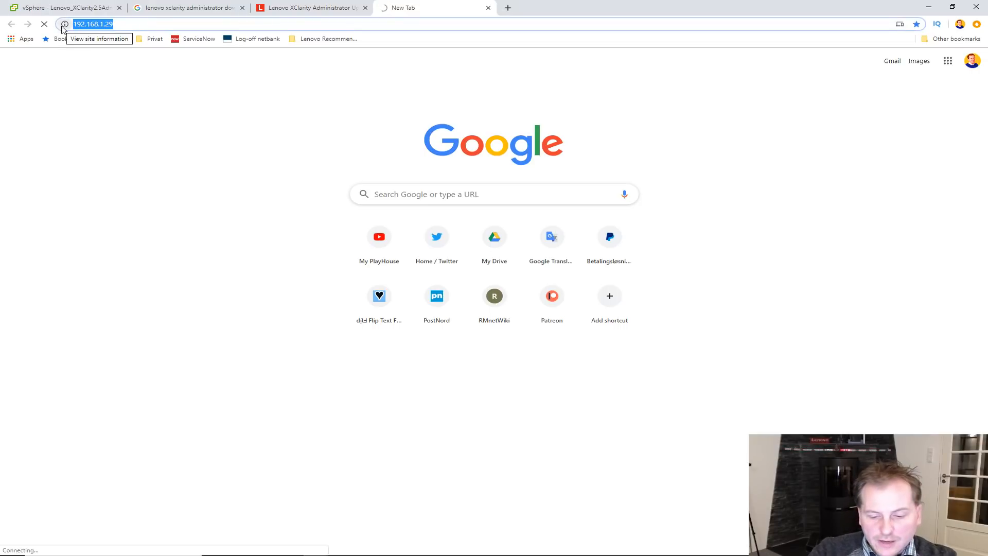
type("https://192.168.1.29/ui/index.html")
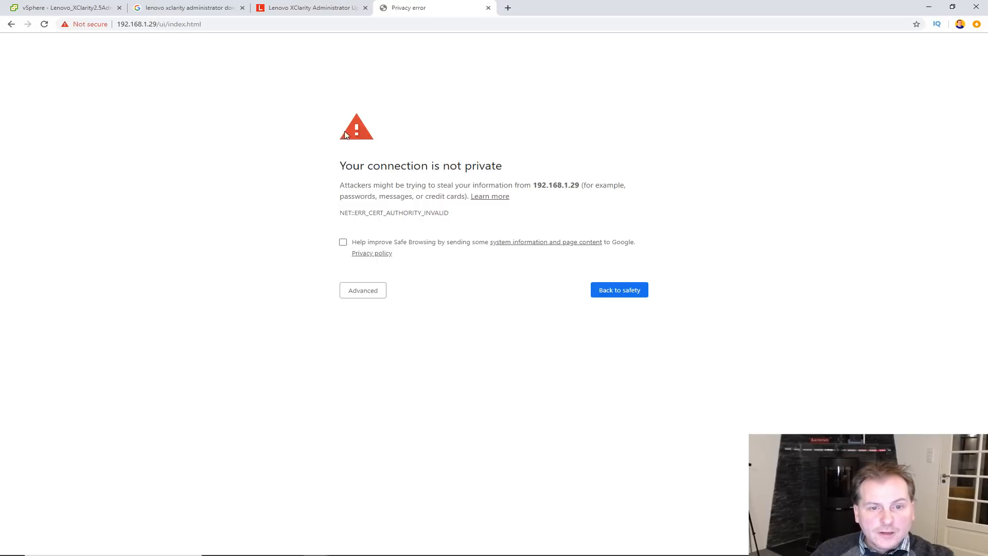
left_click(358, 292)
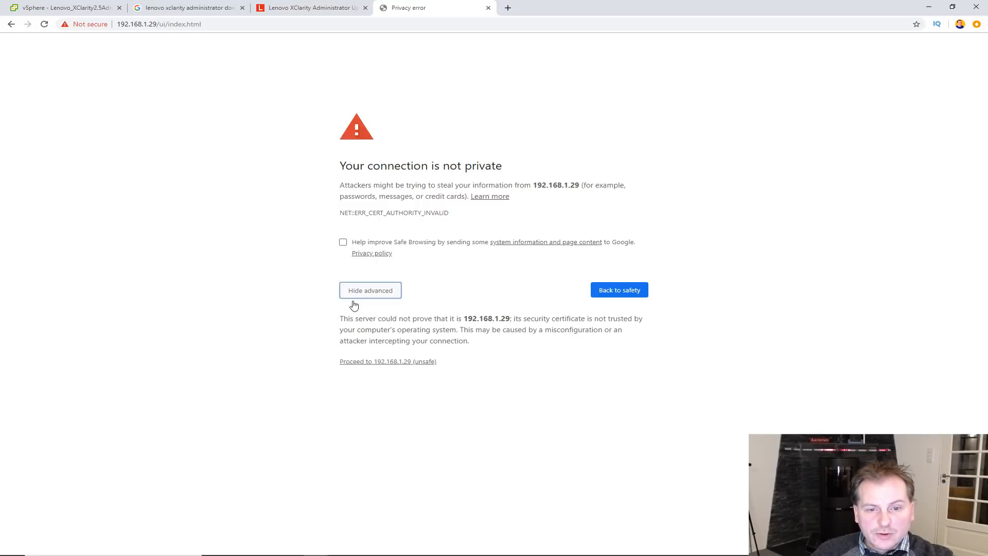
left_click(364, 363)
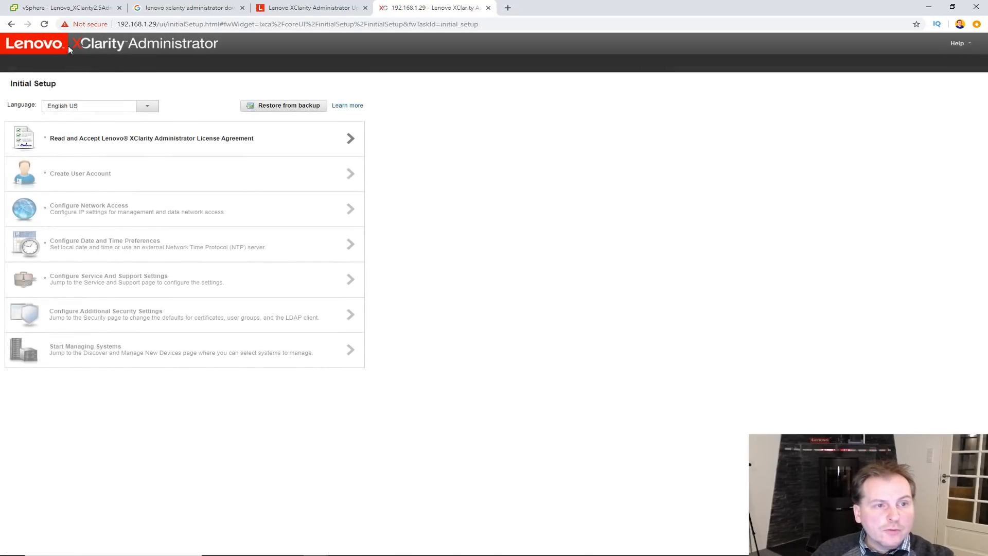
- Keep English US as the interface language and accept the license agreement
left_click(147, 107)
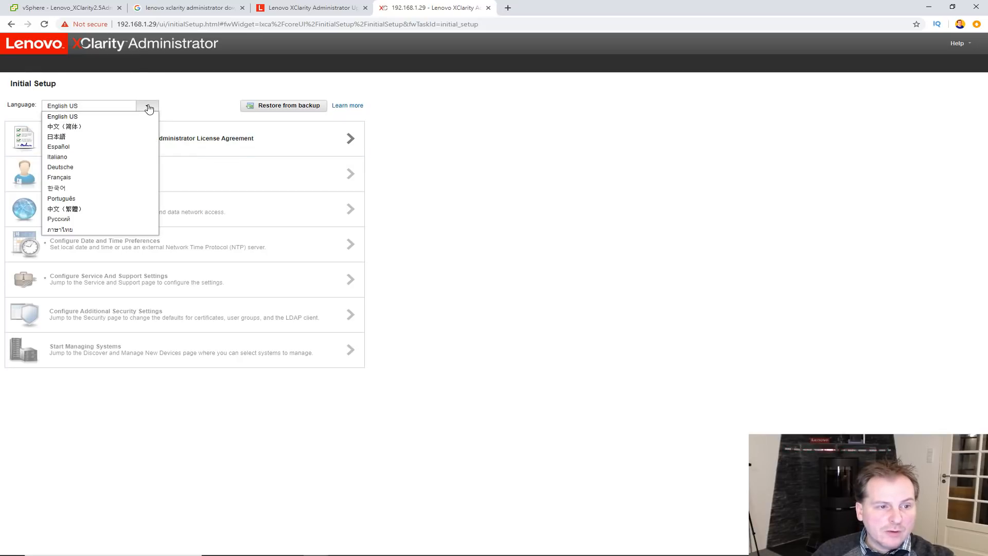
left_click(188, 105)
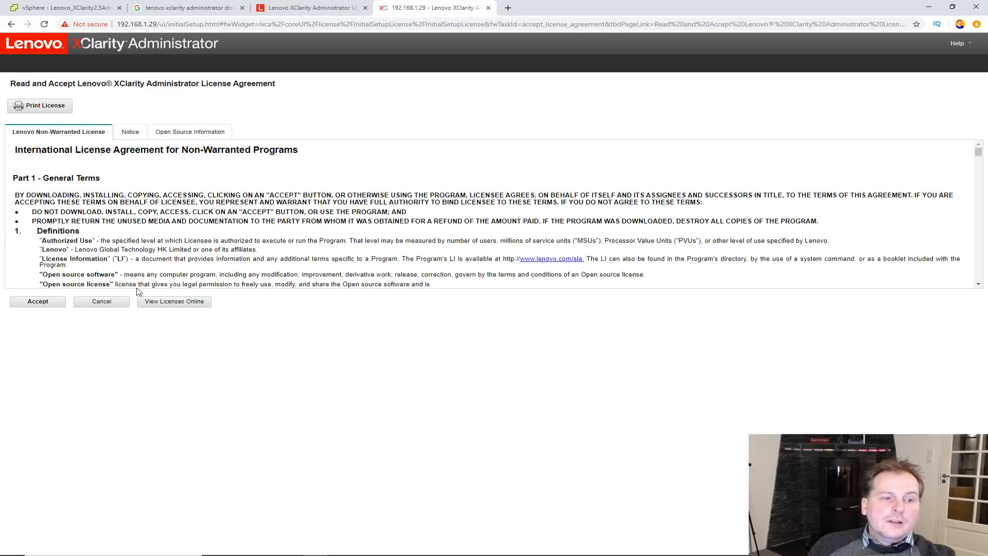
left_click(39, 304)
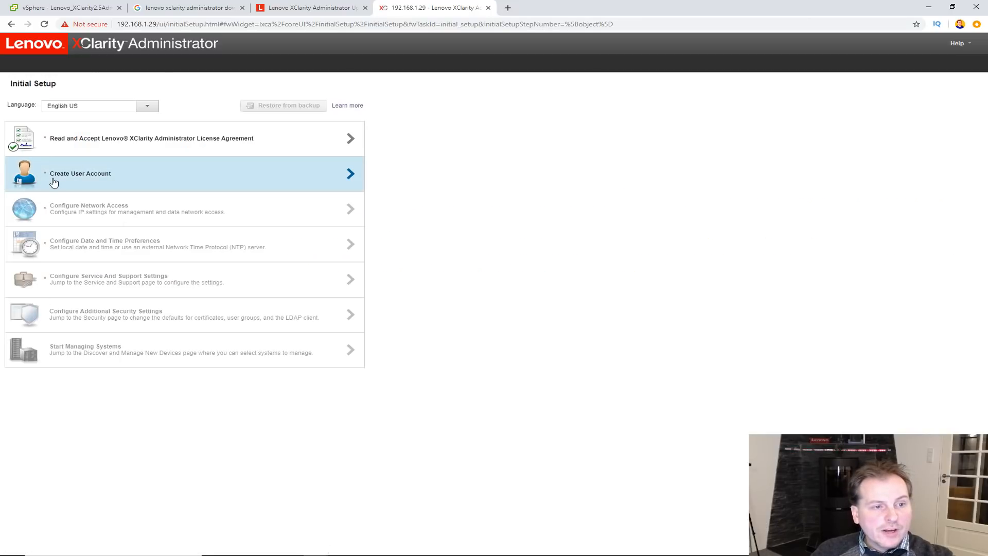
- Create supervisor account 'admin' with description 'Administrator' and a confirmed password
left_click(350, 176)
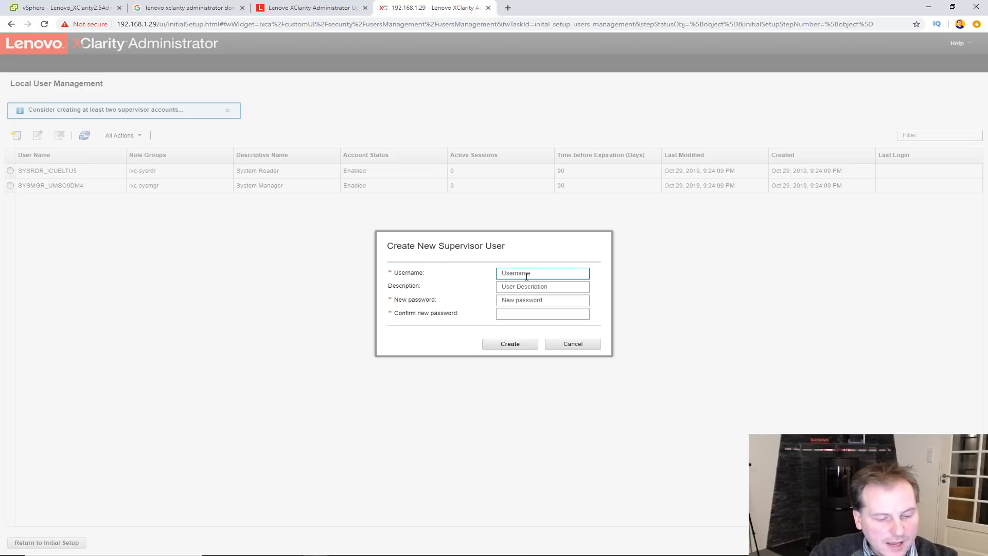
type("admin")
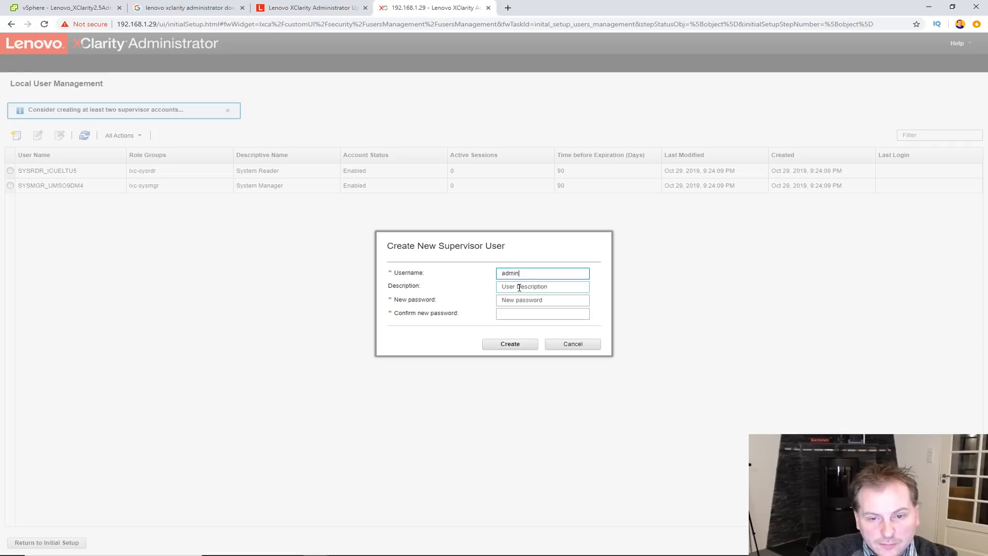
left_click(523, 286)
type("Administrator")
left_click(525, 301)
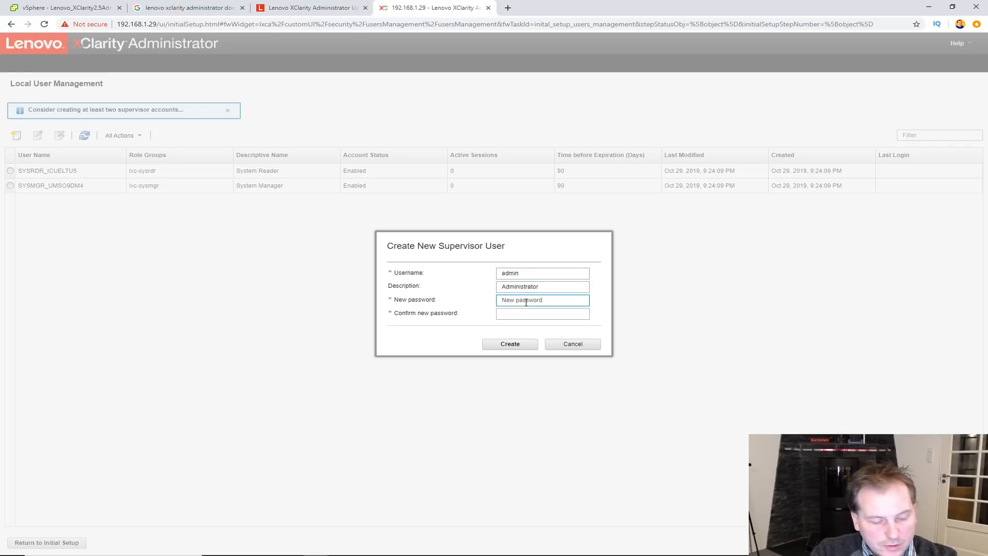
type("P")
type("•••••••••••")
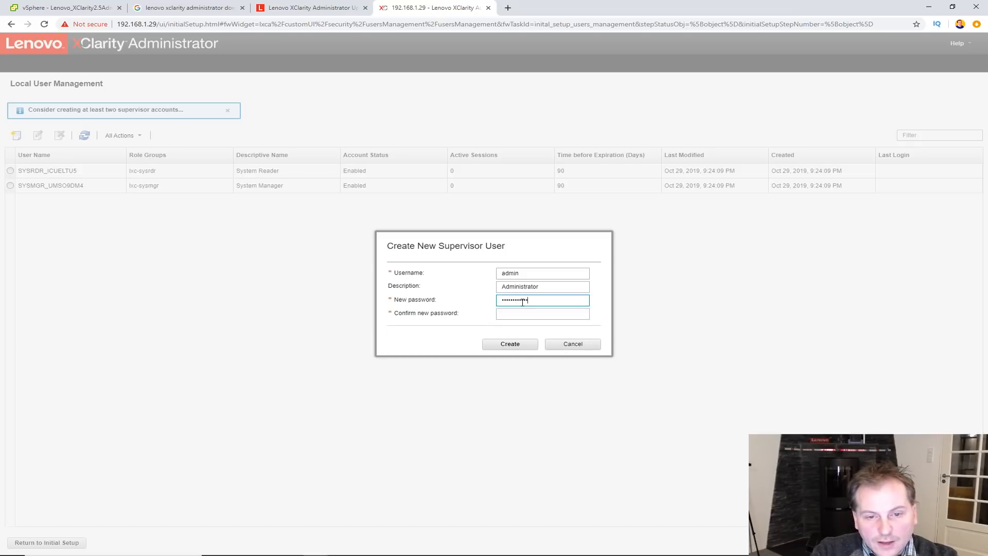
left_click(516, 316)
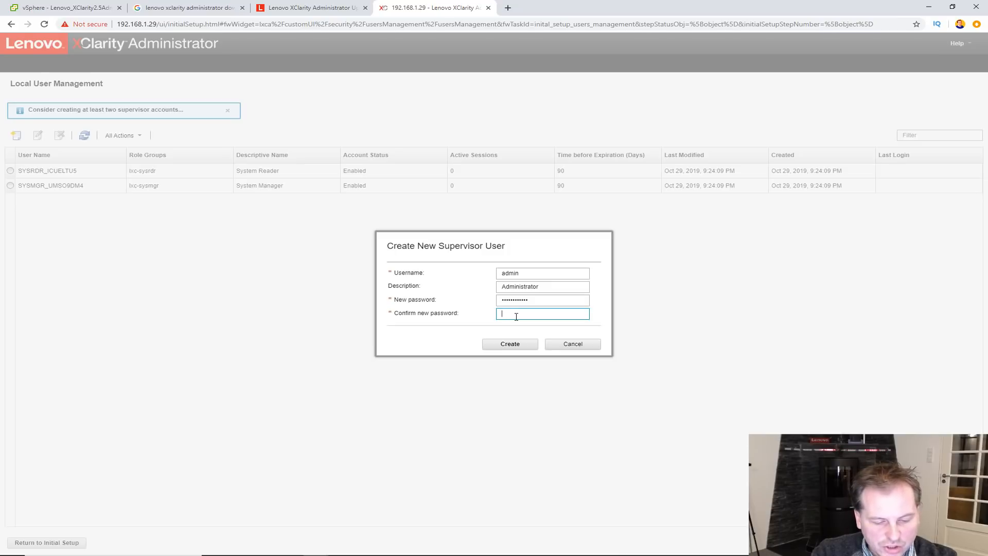
type("P")
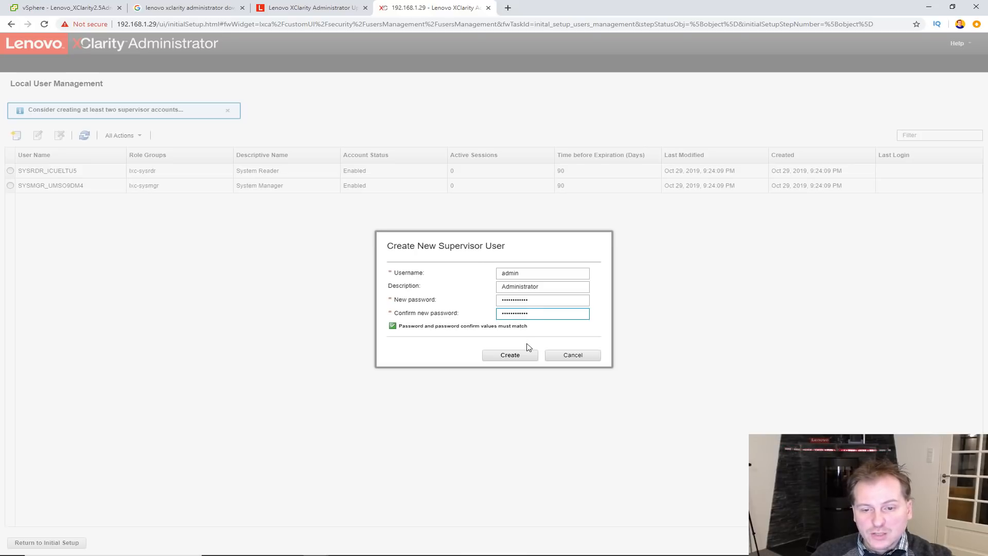
left_click(510, 355)
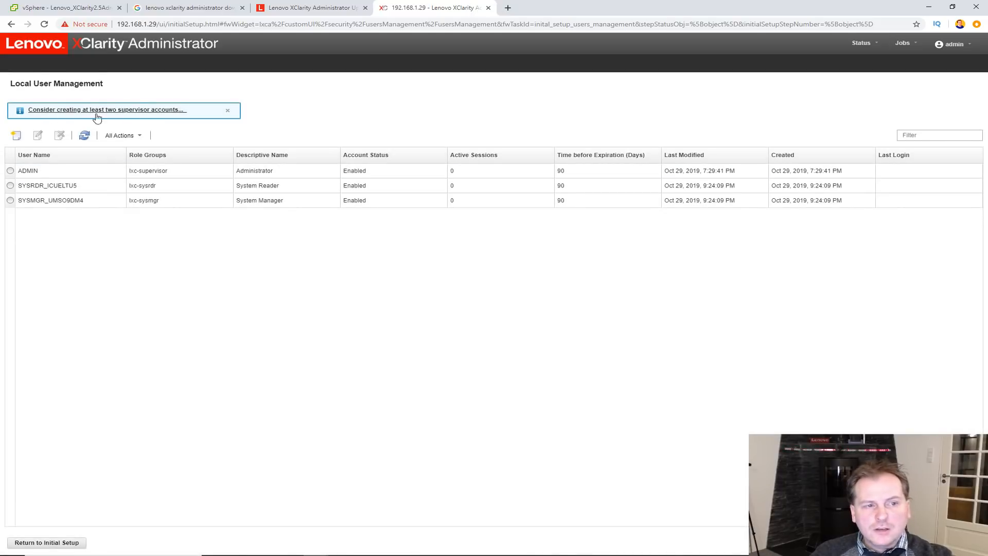
- Fill in a second user's username, full-name description and password, and attempt to create it
left_click(15, 135)
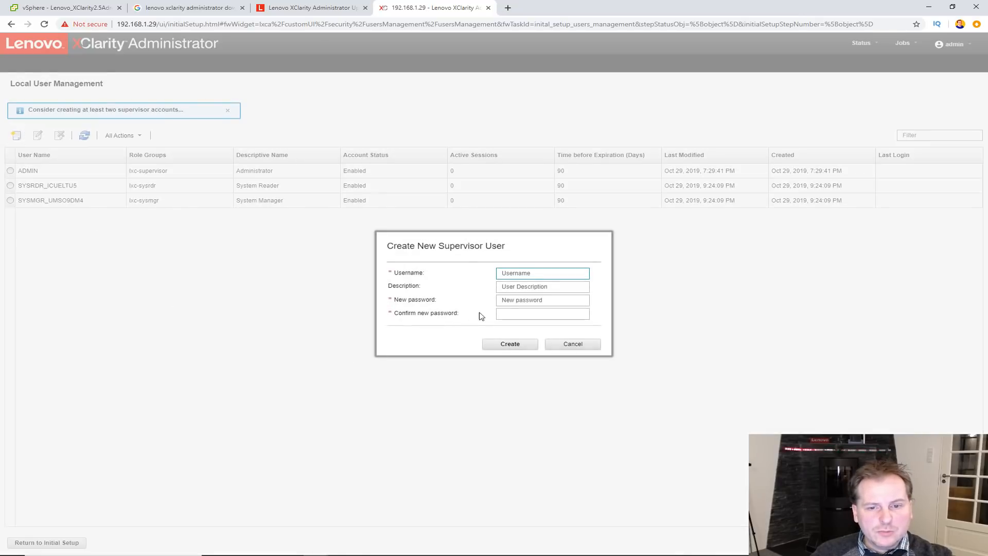
left_click(526, 289)
left_click(526, 300)
type("********")
left_click(515, 429)
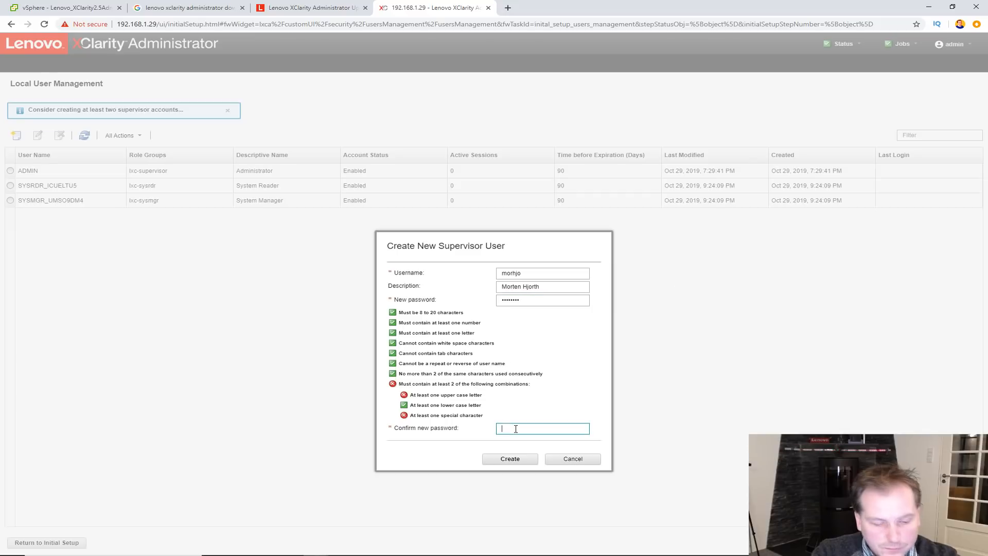
type("********")
left_click(507, 473)
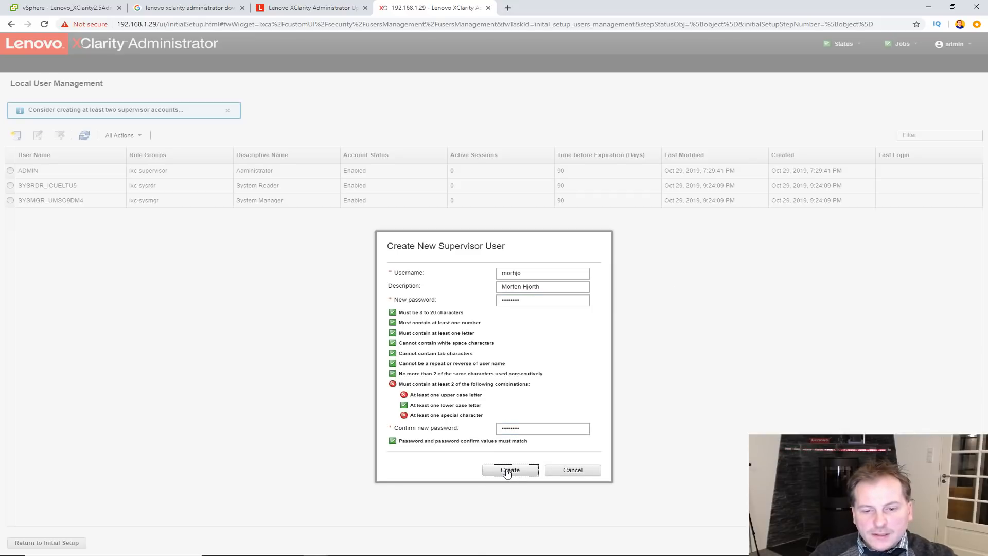
- Replace the rejected password with a stronger one, create the account, and return to Initial Setup
double_click(540, 300)
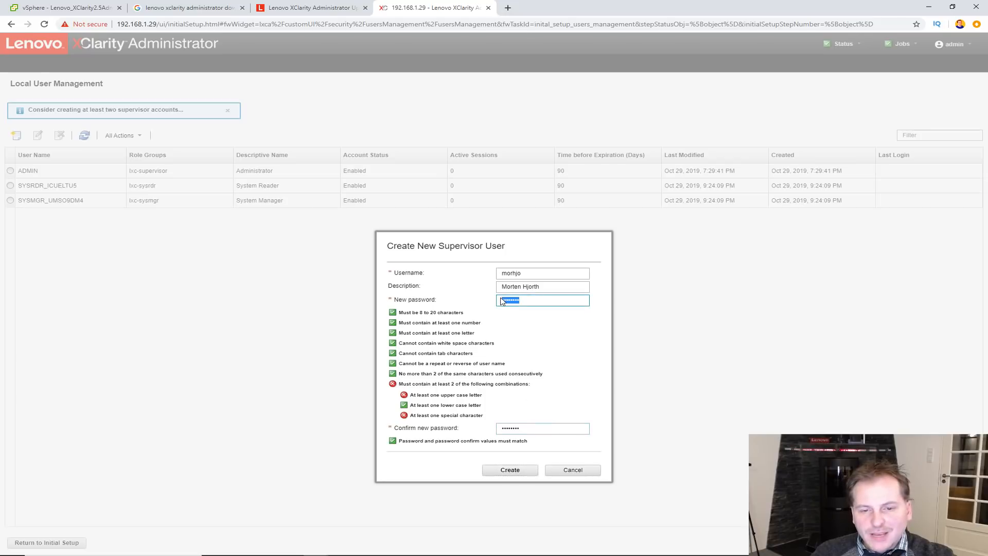
type("**********")
key("Tab")
type("*****")
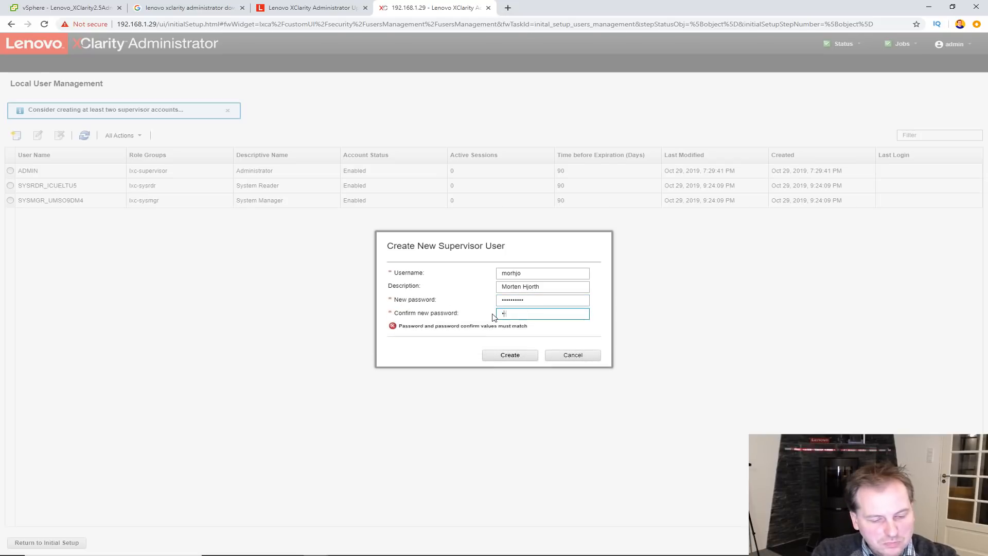
type("*****")
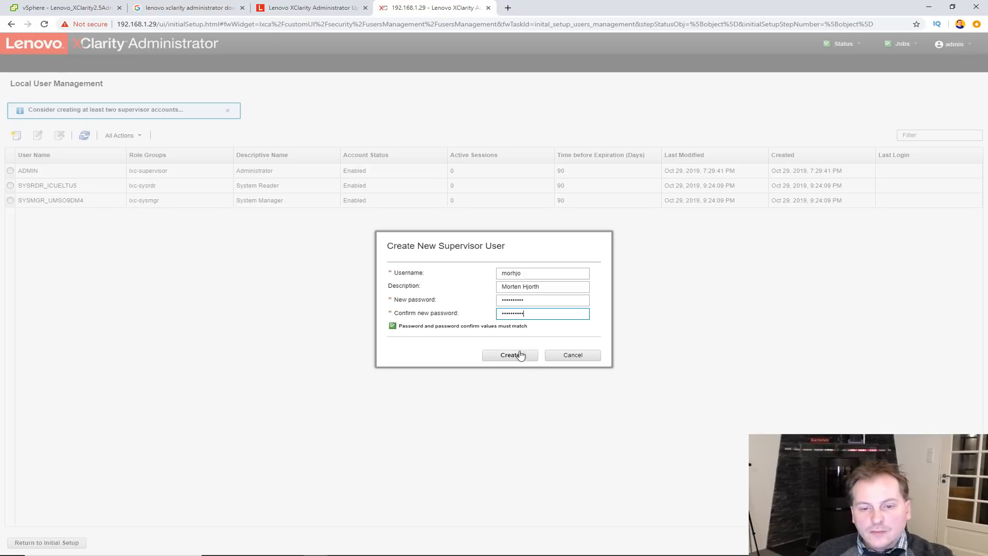
left_click(512, 354)
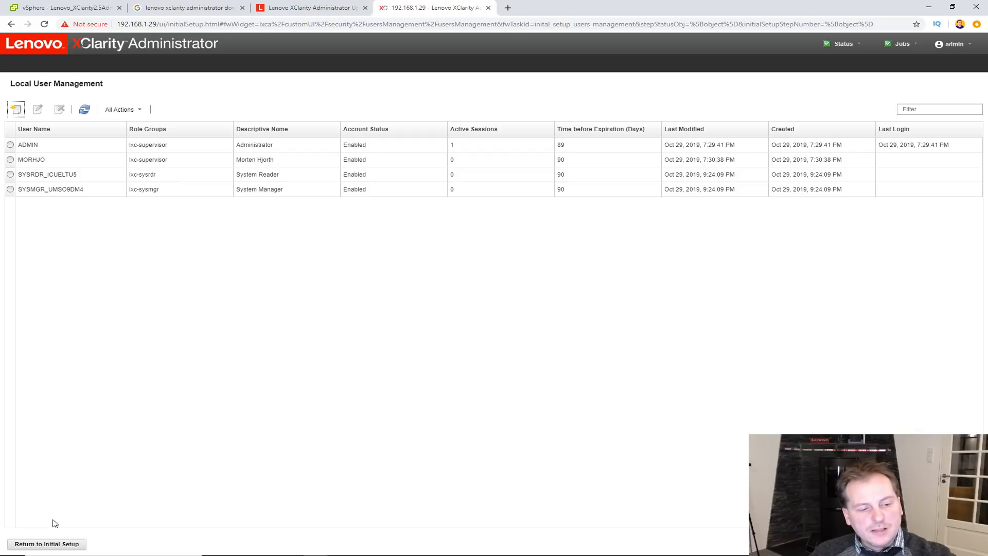
left_click(45, 544)
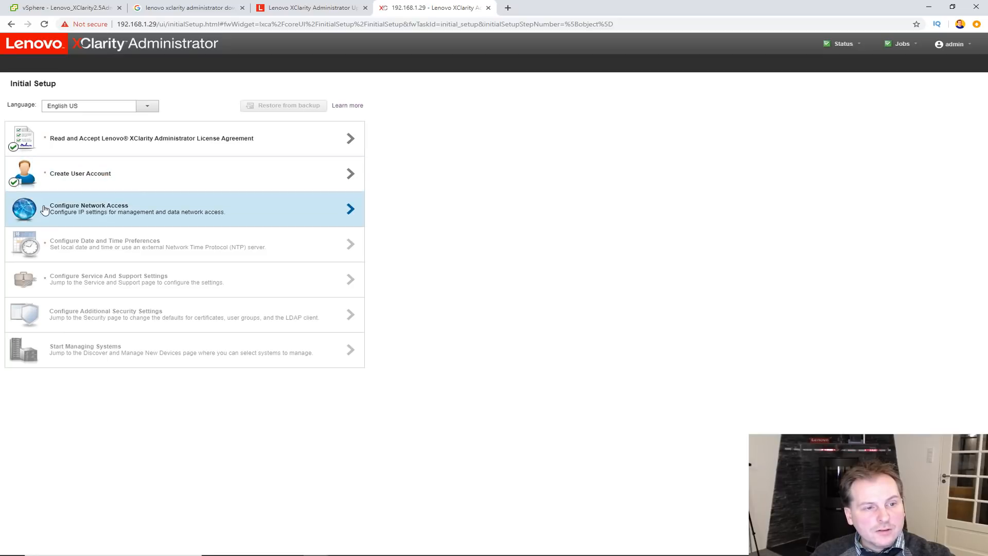
- Switch IPv4 to a static address and change it to 192.168.1.60
left_click(349, 211)
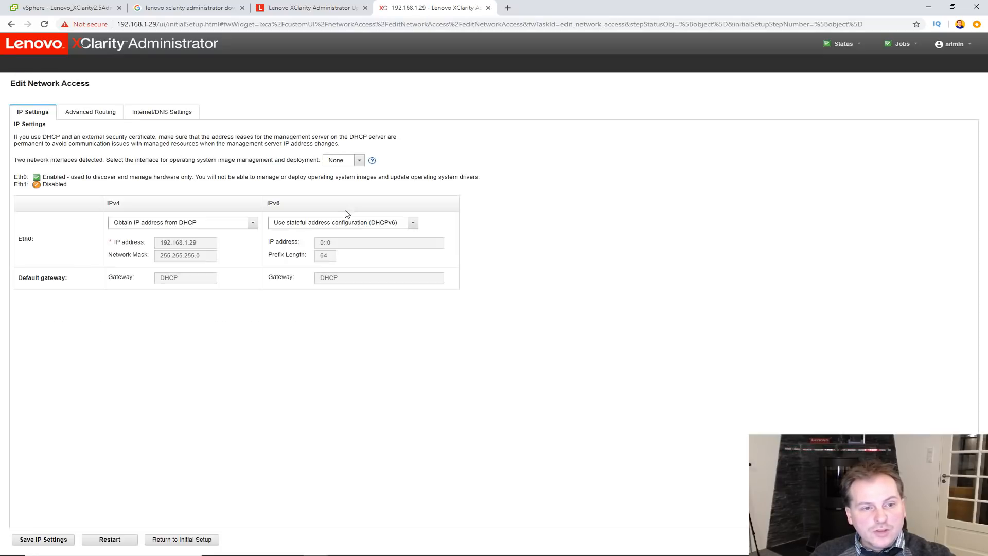
left_click(253, 225)
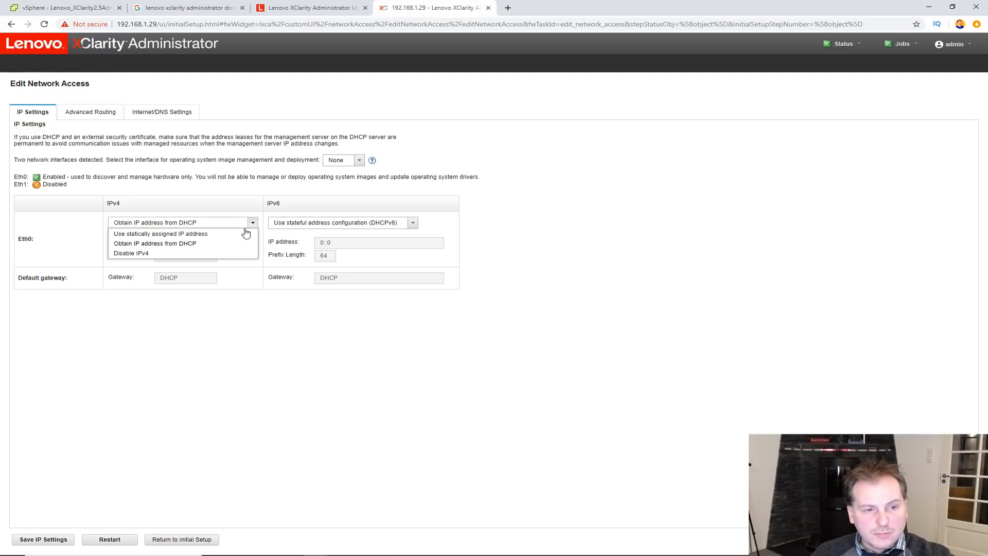
left_click(148, 238)
left_click_drag(190, 243, 212, 242)
type("60")
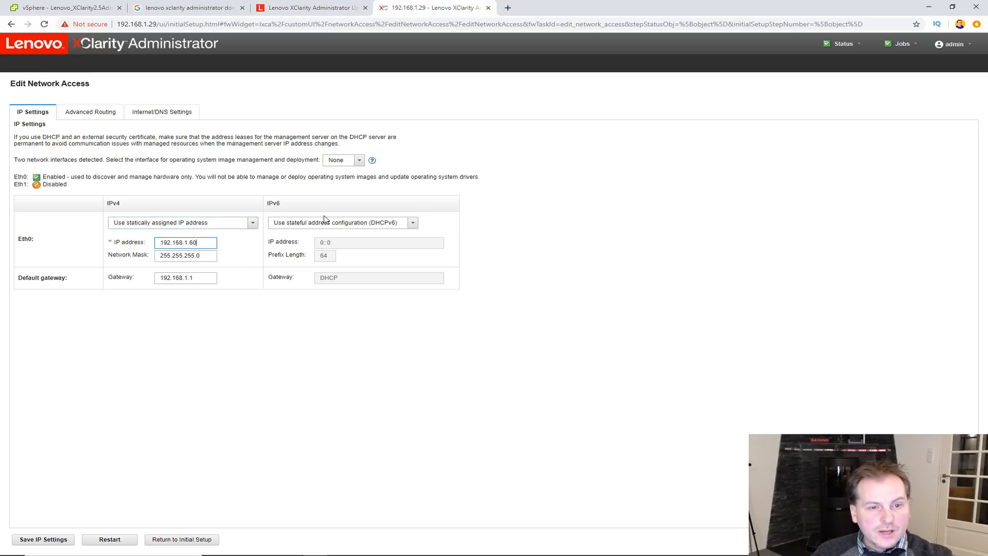
- Turn off IPv6 and assign Eth0 for OS image deployment
left_click(411, 222)
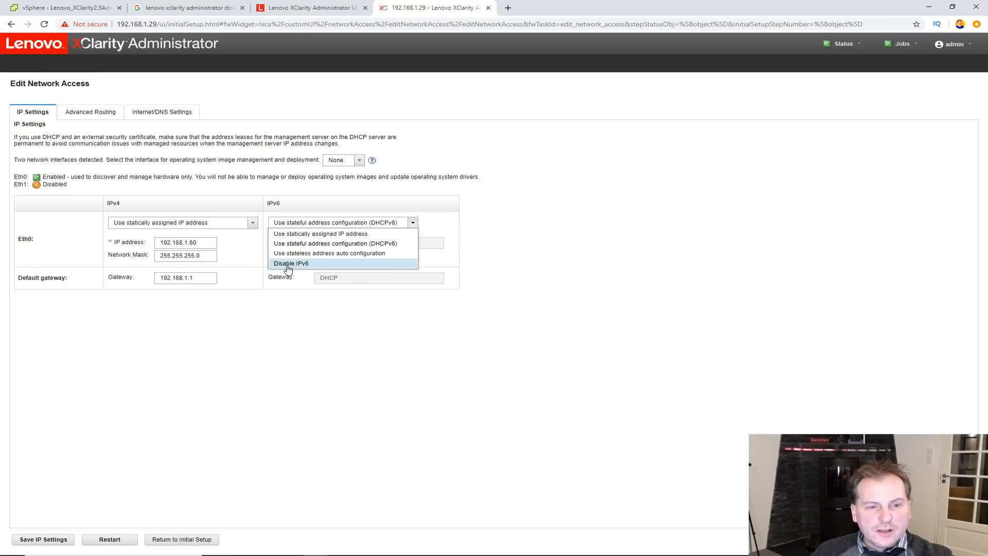
left_click(287, 264)
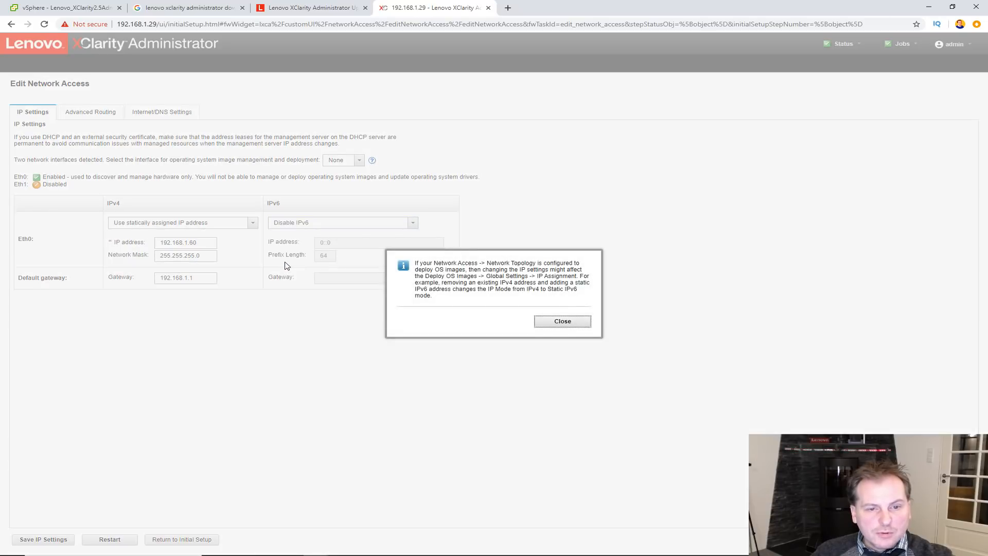
left_click(551, 322)
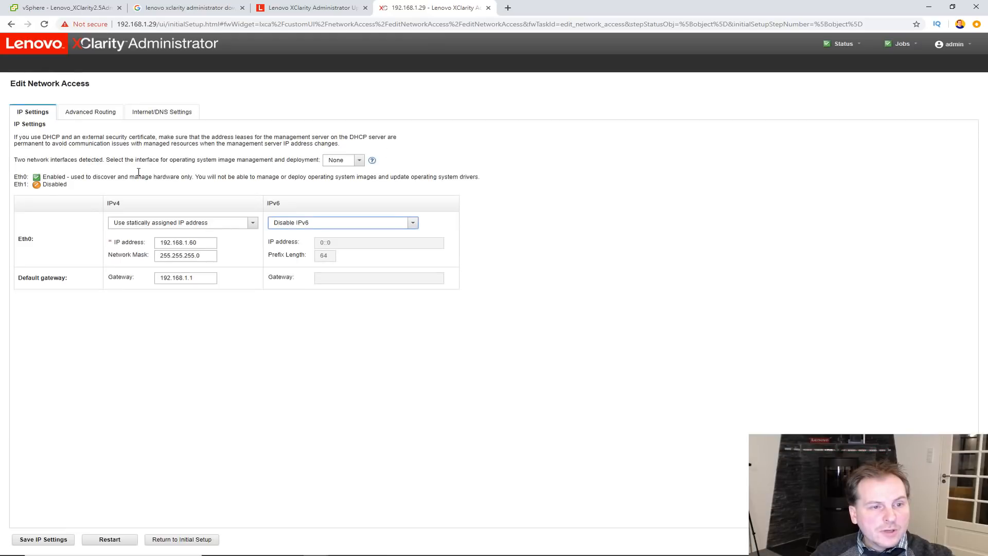
left_click(359, 160)
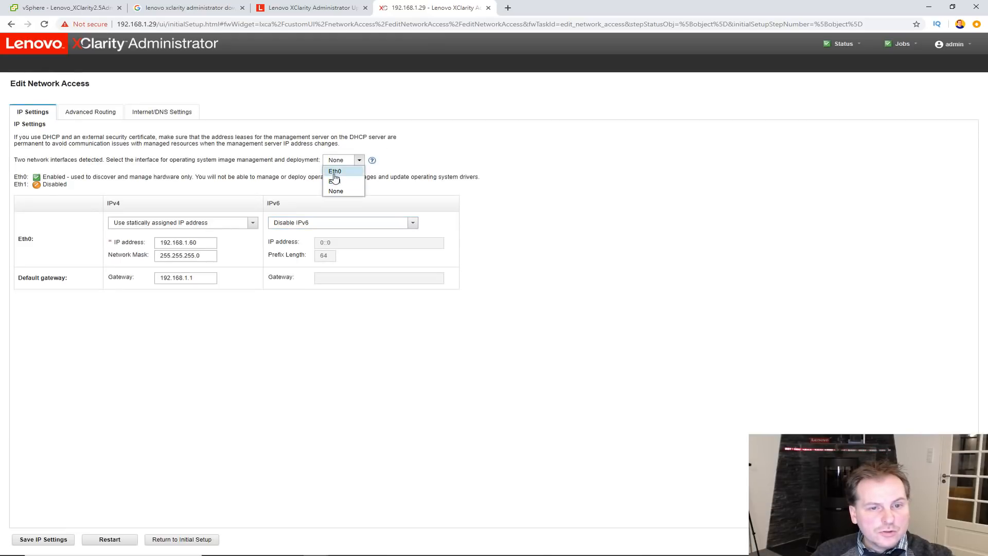
left_click(334, 171)
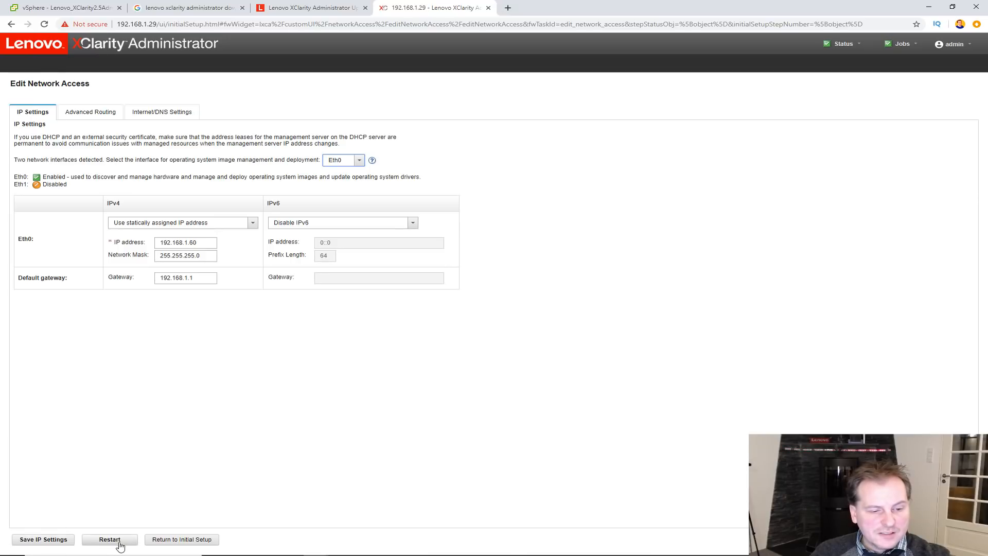
- Save the new IP settings and restart the management server to apply them
left_click(34, 541)
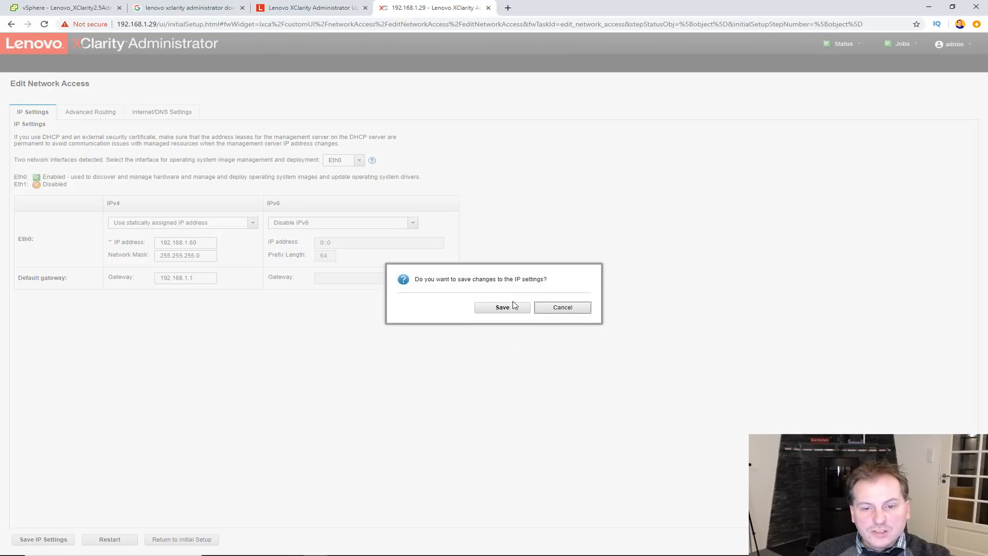
left_click(499, 311)
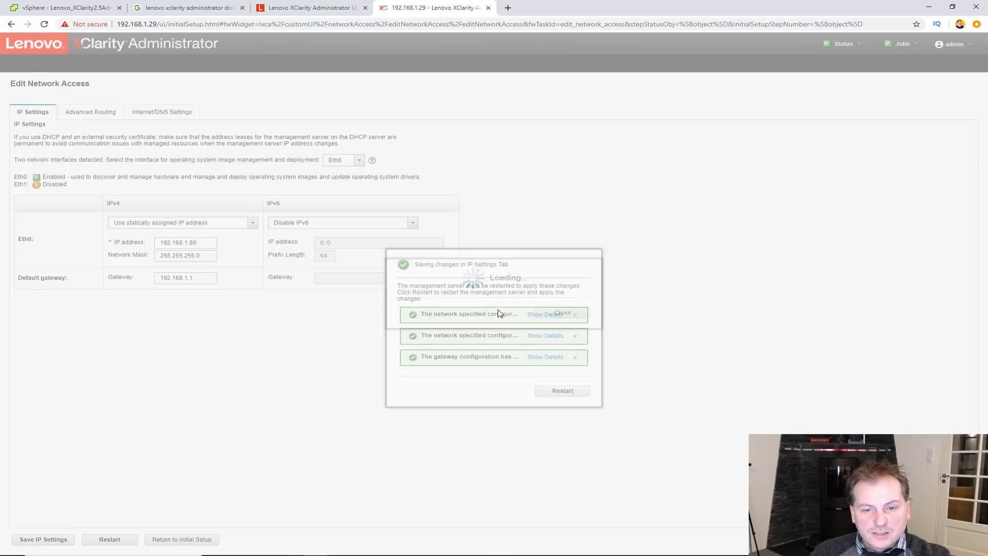
left_click(560, 392)
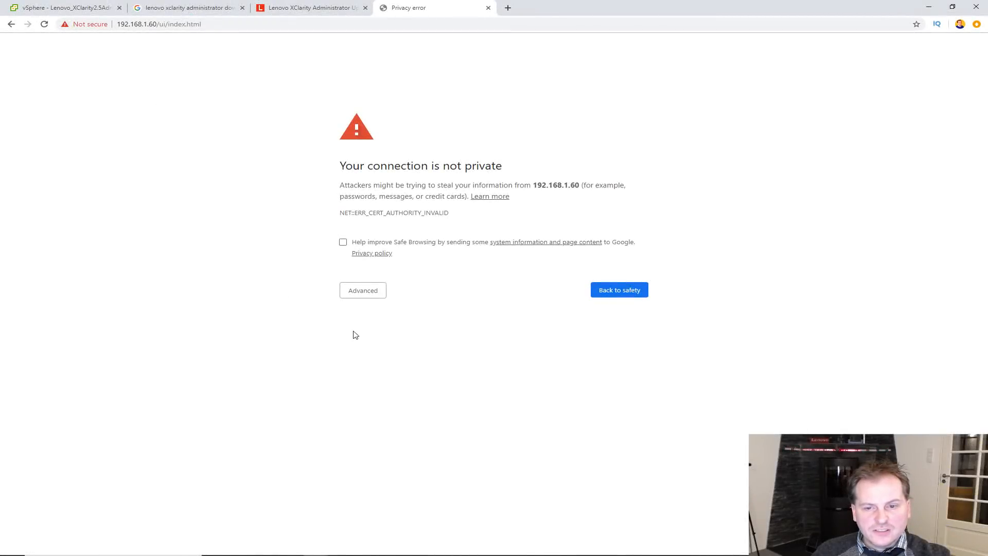
- Proceed past the certificate warning at 192.168.1.60 and log in as admin
left_click(361, 293)
left_click(390, 362)
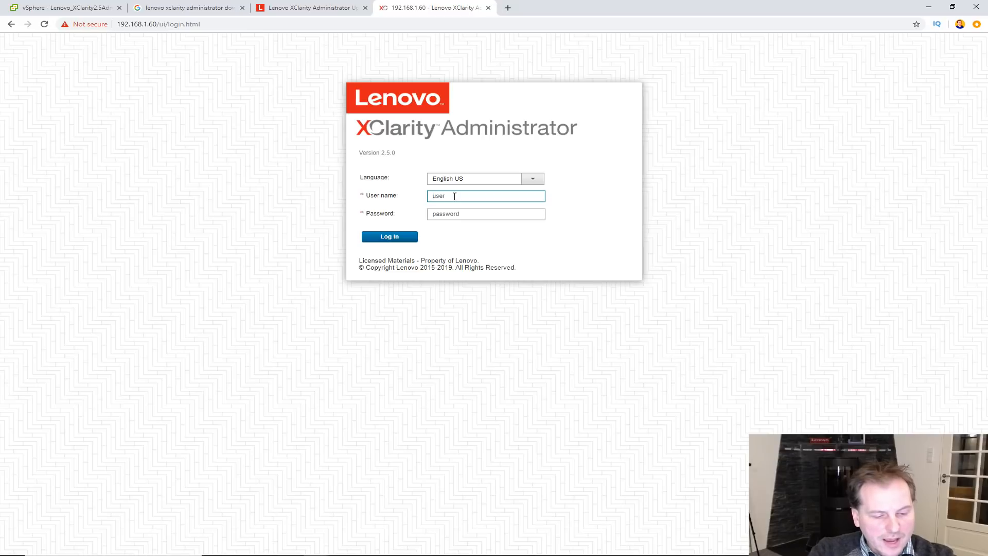
type("admin")
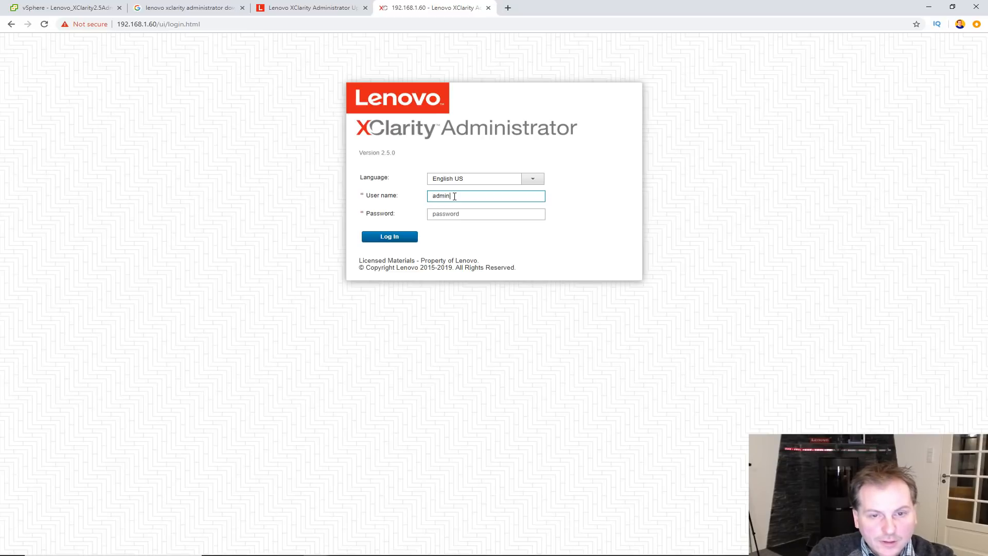
left_click(457, 217)
type("P")
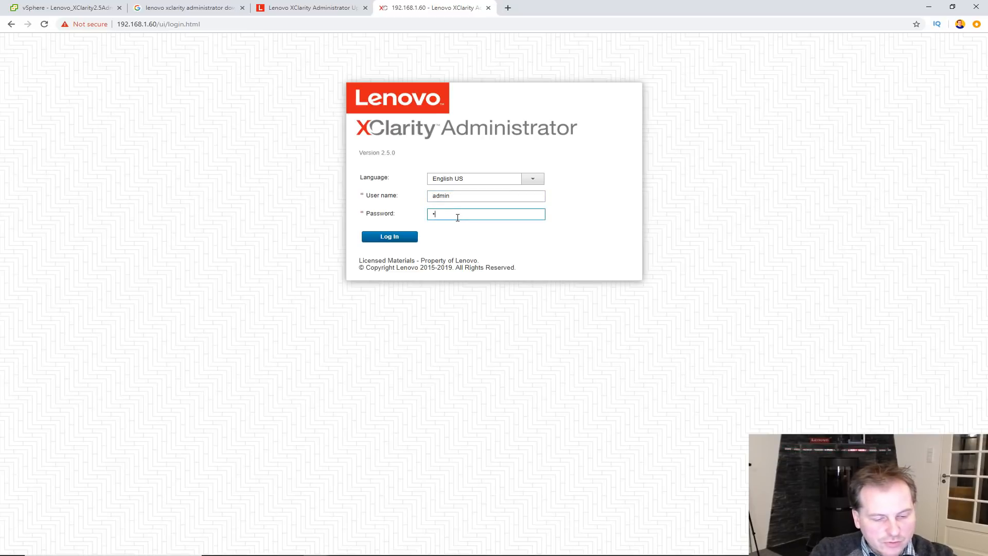
type("assw0")
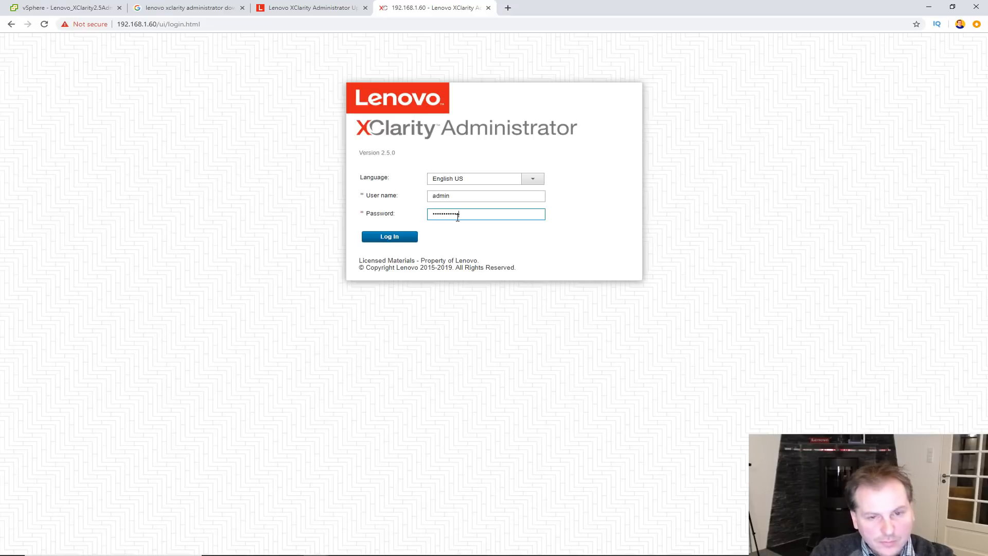
left_click(391, 238)
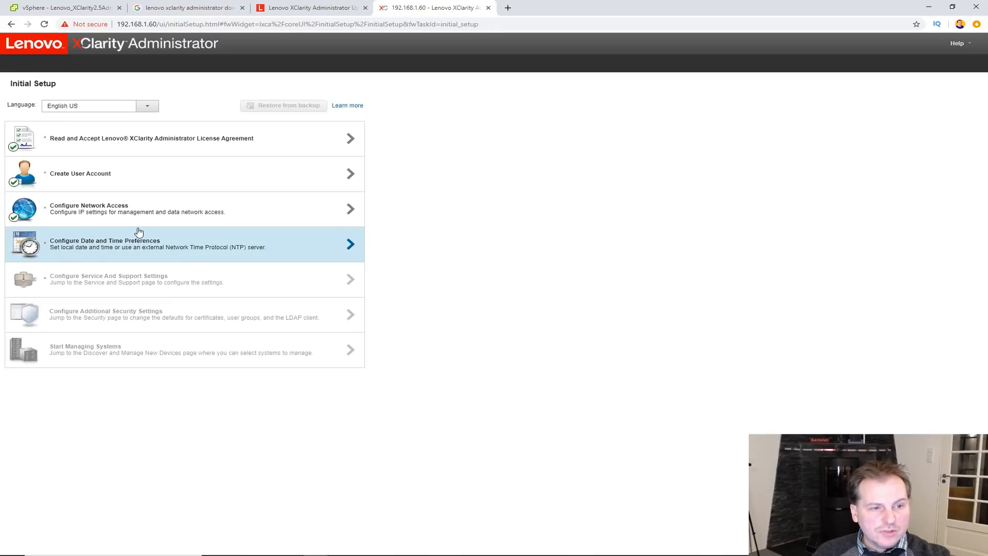
- Set the time zone to Europe/Copenhagen and use a 24-hour clock format
left_click(350, 245)
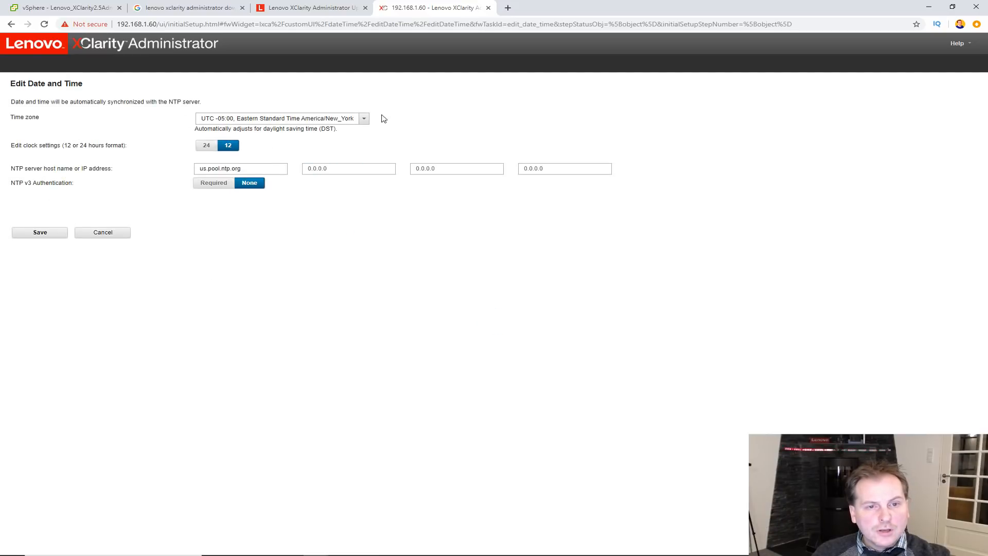
left_click(220, 123)
left_click_drag(507, 225, 505, 367)
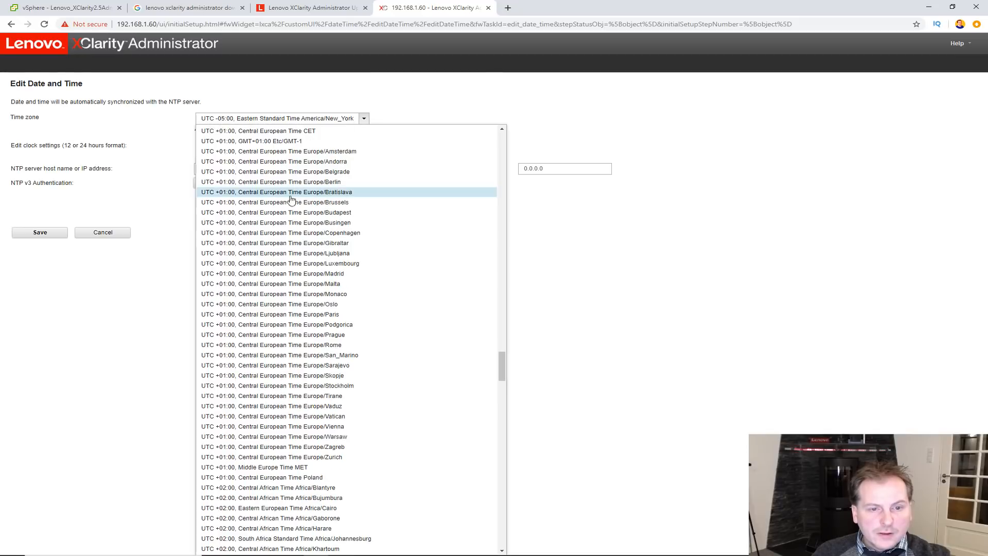
left_click(296, 234)
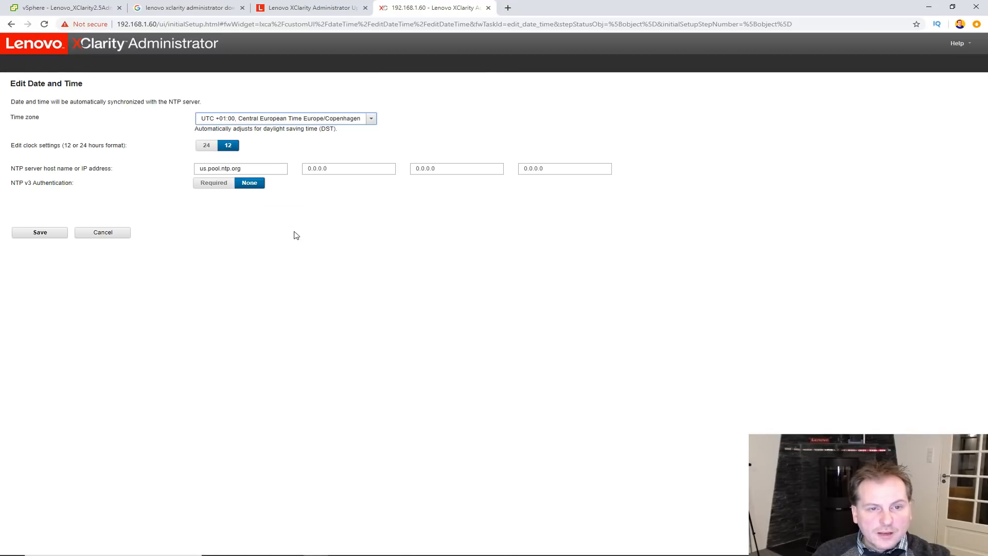
left_click(206, 147)
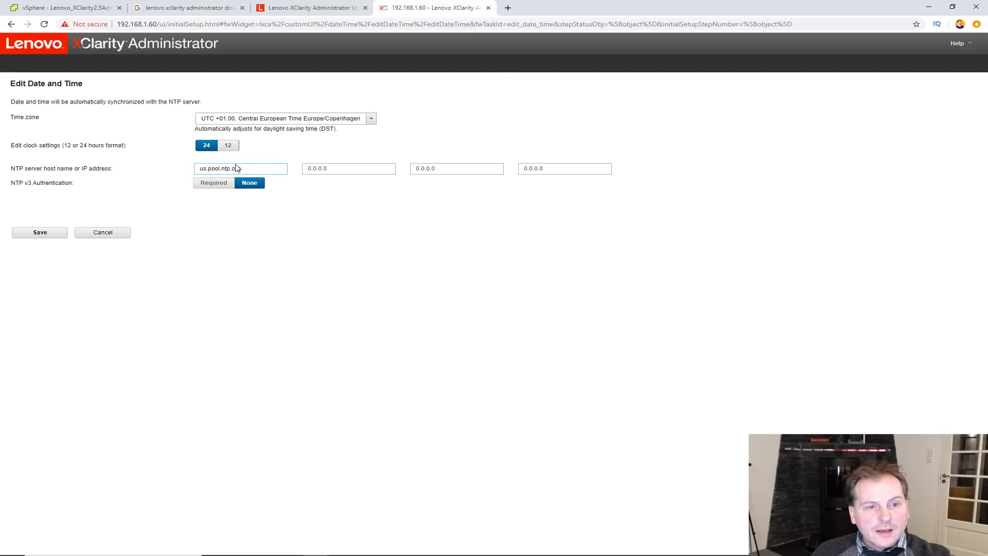
- Replace the NTP server with 0.dk.pool.ntp.org, copied from the Denmark NTP pool page
left_click_drag(245, 169, 205, 168)
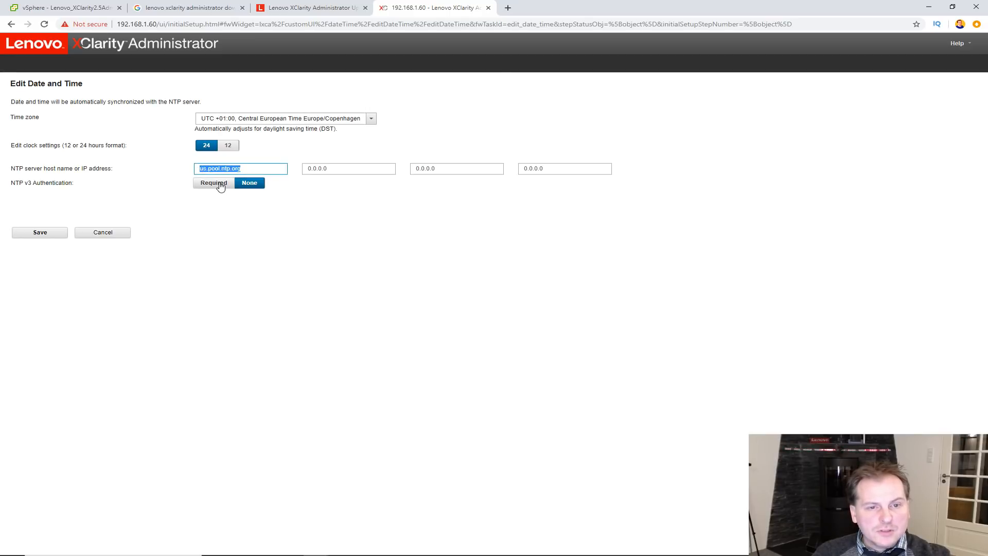
left_click(507, 8)
type("ntp")
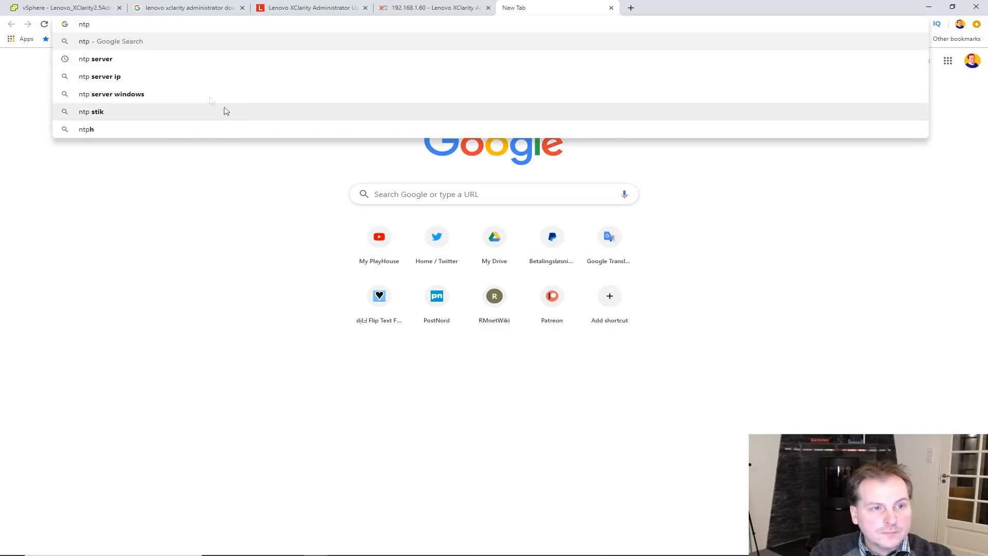
left_click(100, 58)
left_click(125, 120)
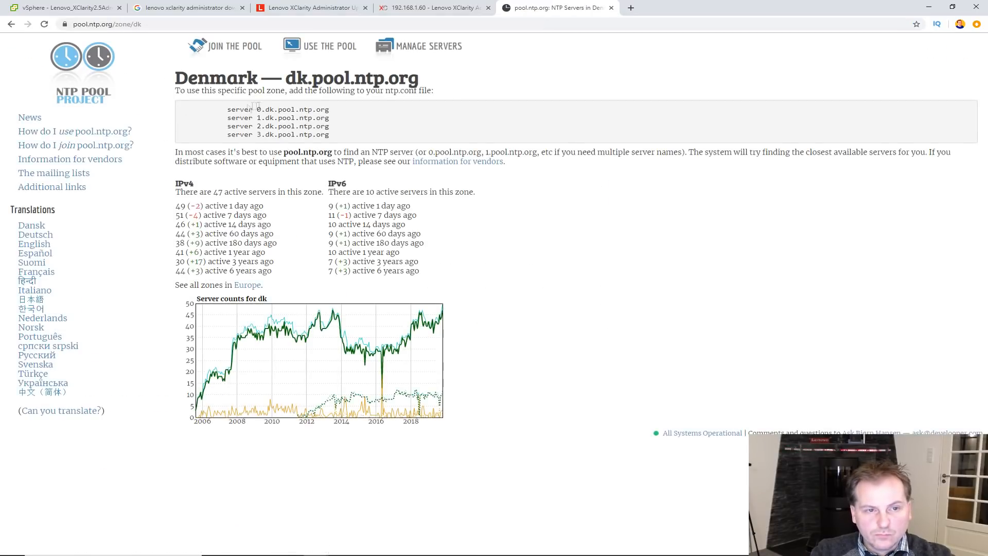
left_click_drag(256, 110, 329, 110)
key("ctrl+c")
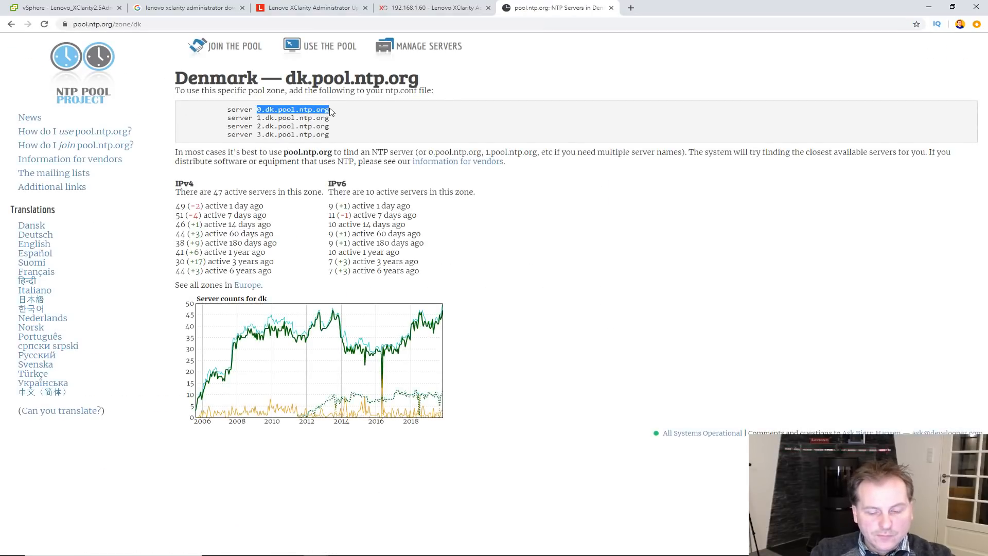
left_click(611, 7)
key("ctrl+v")
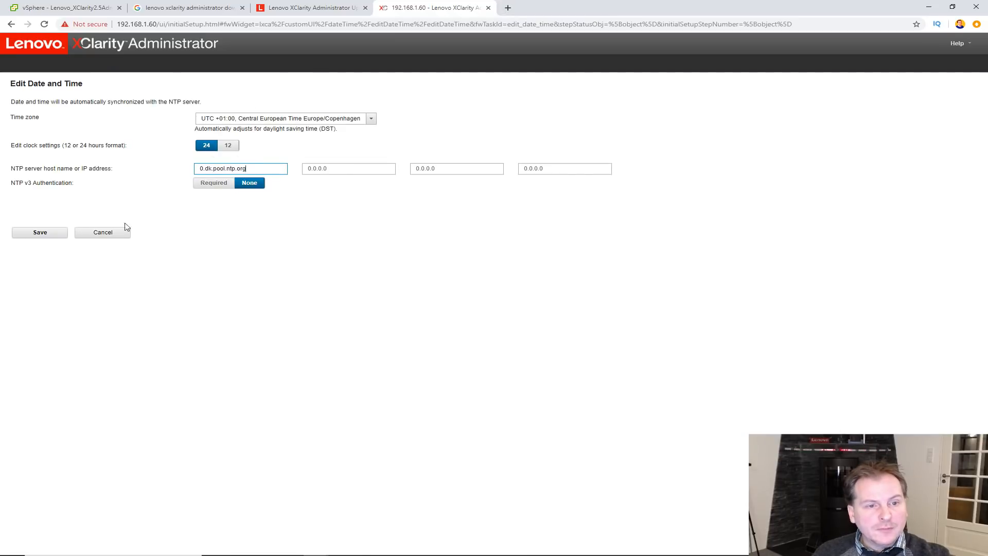
- Try saving the date and time settings; 0.dk.pool.ntp.org is flagged invalid
left_click(37, 233)
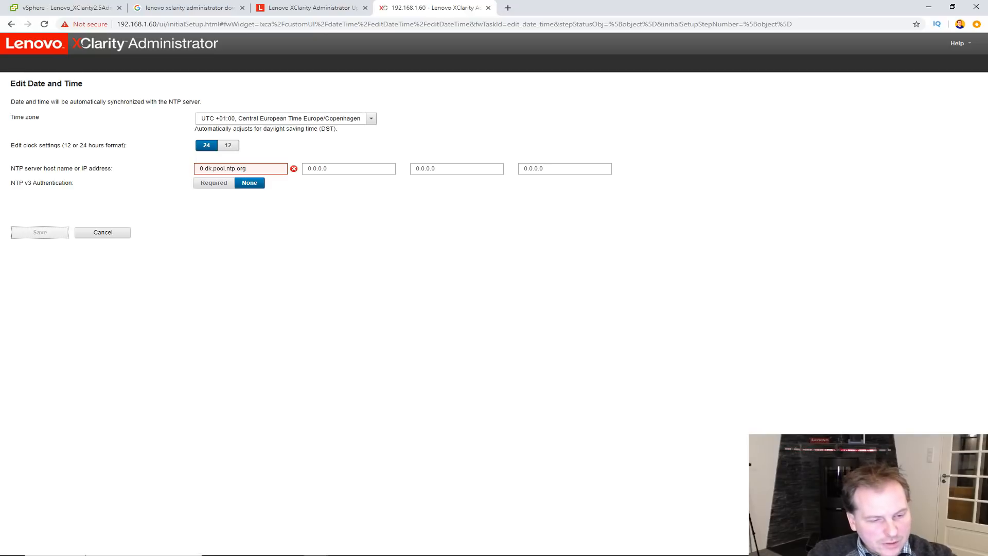
- Ping 0.dk.pool.ntp.org in Command Prompt and copy its IP address 92.246.24.228
type("pi")
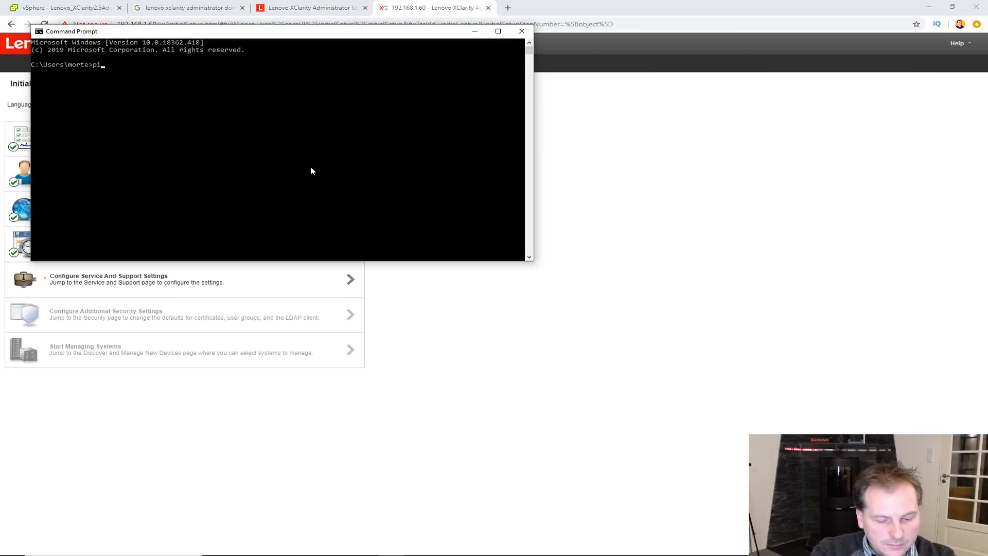
type("ng 0.dk.pool.ntp.org")
key("Return")
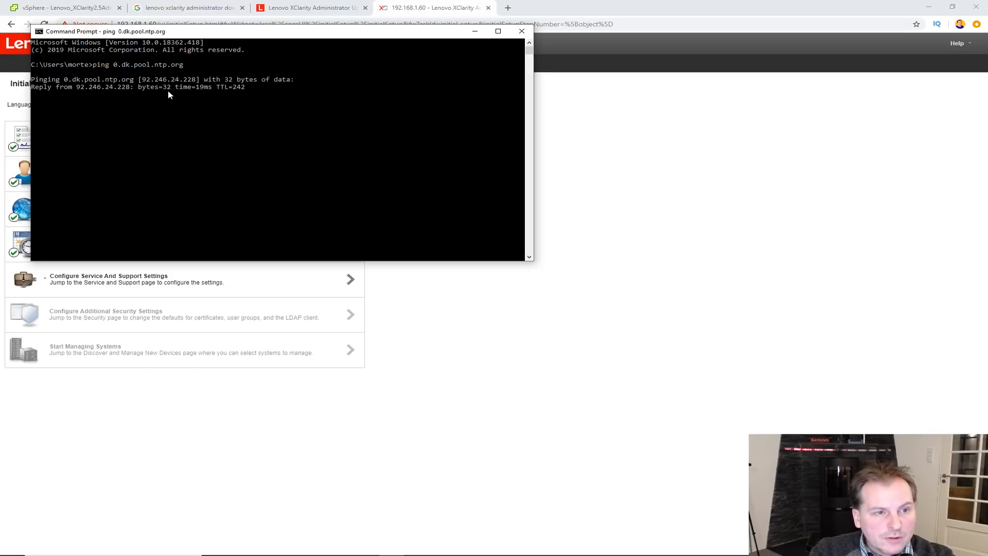
left_click_drag(76, 88, 129, 91)
right_click(128, 91)
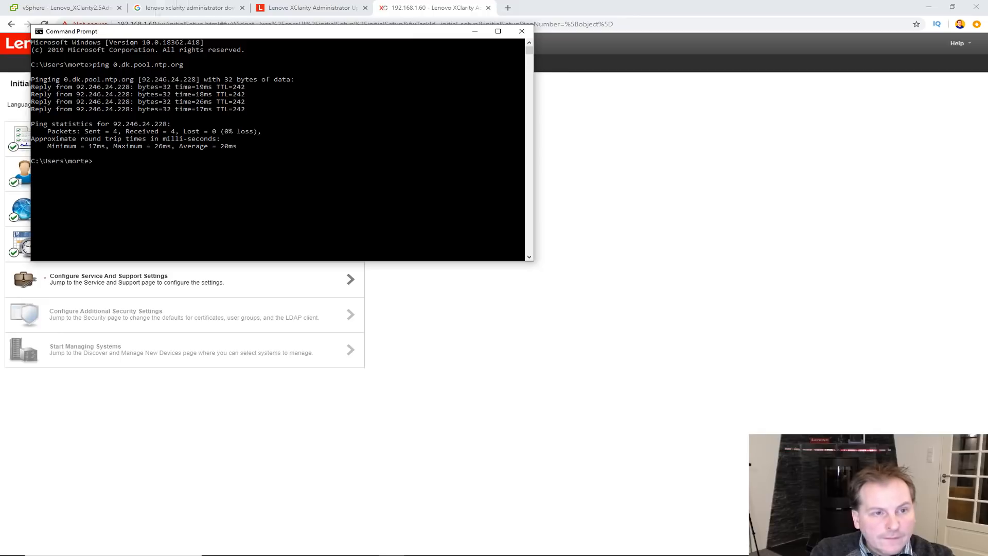
left_click(475, 32)
- Set the NTP server to 92.246.24.228 and save the date and time settings
left_click(343, 242)
left_click_drag(250, 169, 187, 174)
key("ctrl+v")
left_click(38, 234)
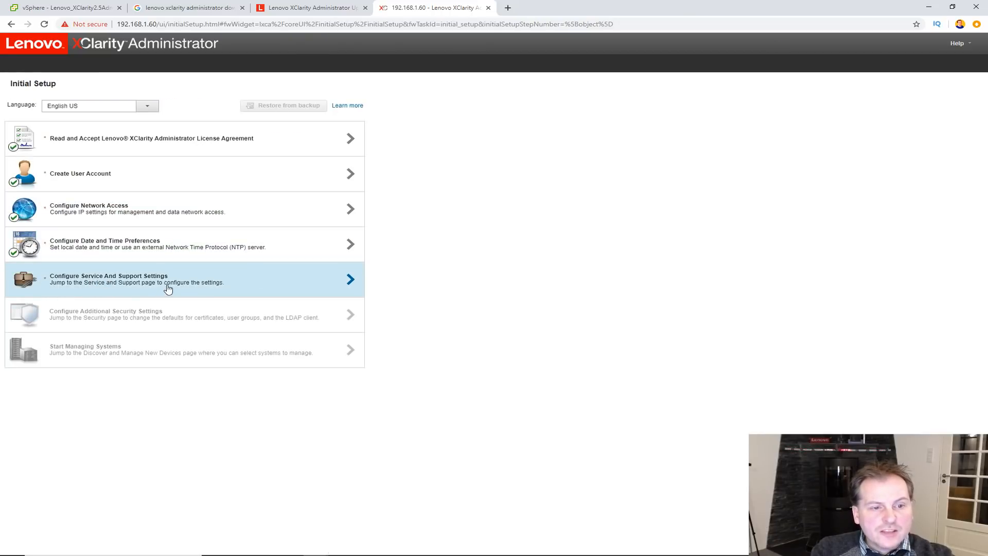
- In Service and Support, choose to share only anonymous usage data and apply it
left_click(352, 280)
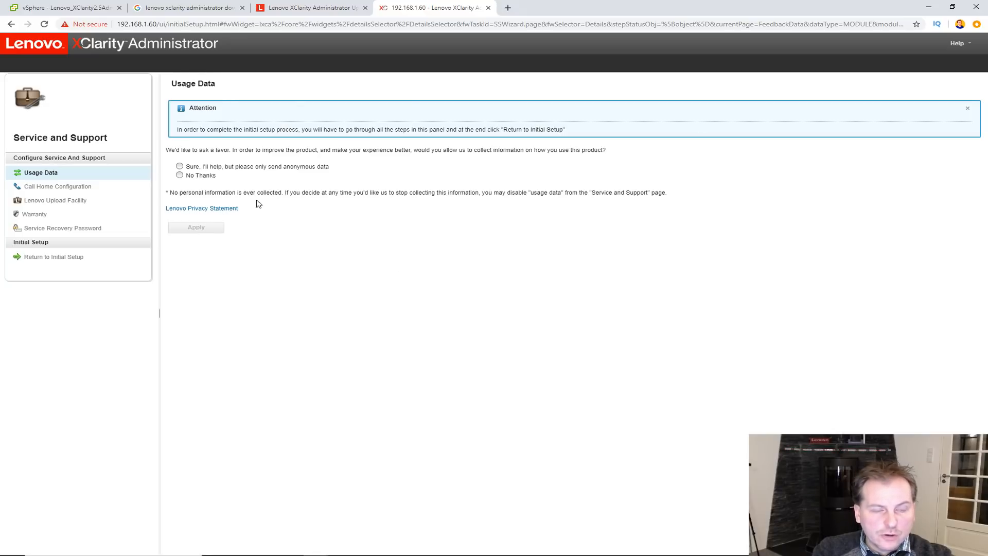
left_click(180, 166)
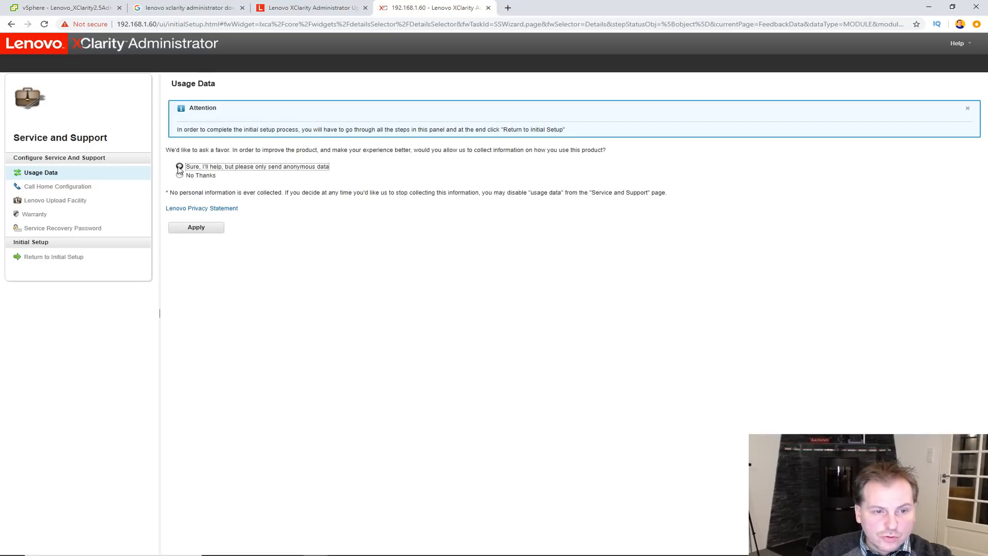
left_click(193, 231)
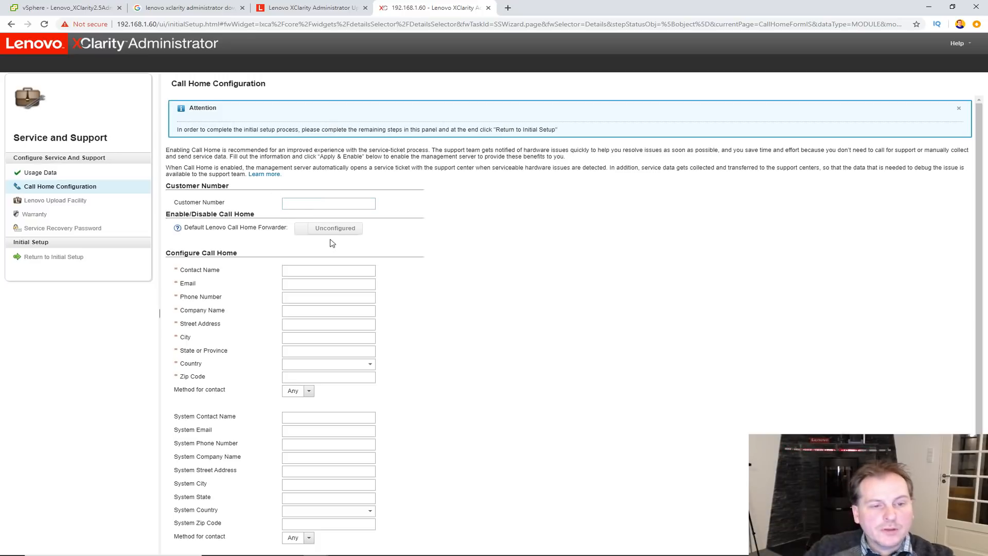
- Complete the Call Home Configuration step with Apply & Enable
scroll(456, 284, "down", 1)
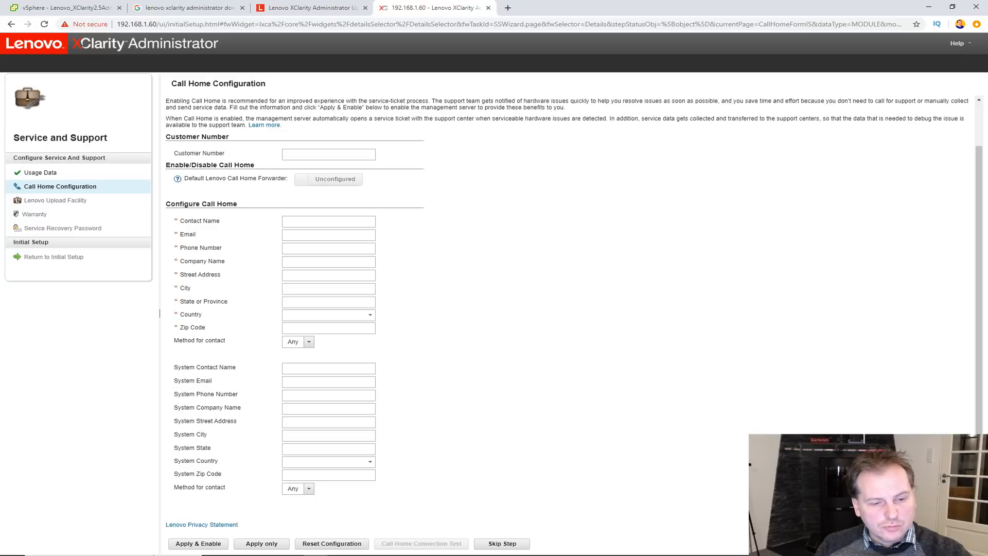
left_click(315, 555)
left_click_drag(298, 223, 297, 224)
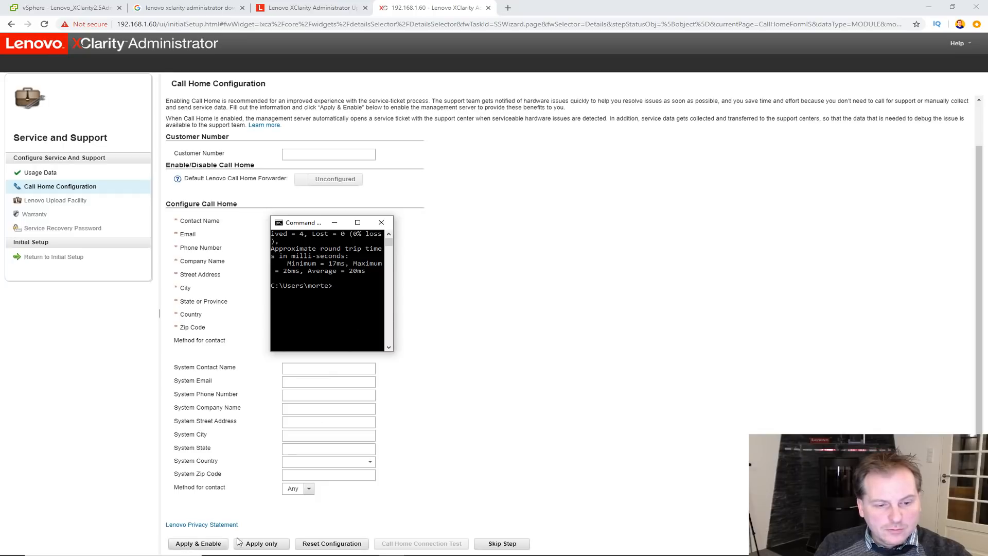
left_click(208, 543)
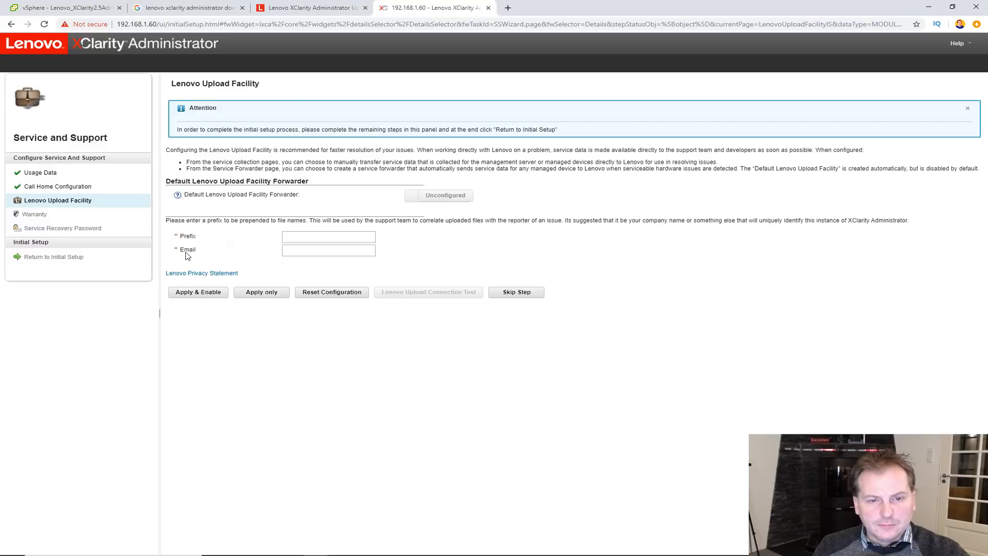
- Set the Lenovo Upload Facility prefix to MPH and apply the upload settings
left_click(327, 236)
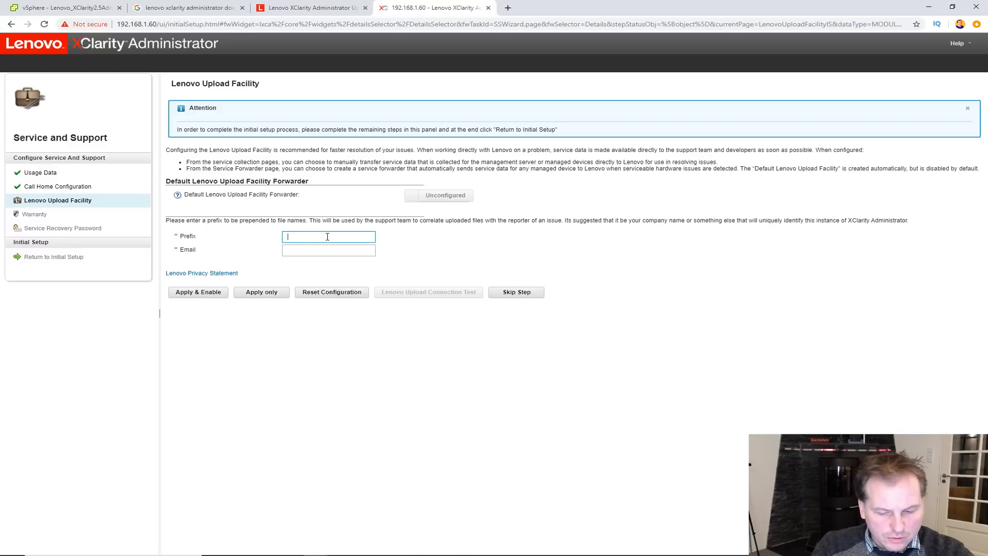
type("MPH")
left_click(308, 249)
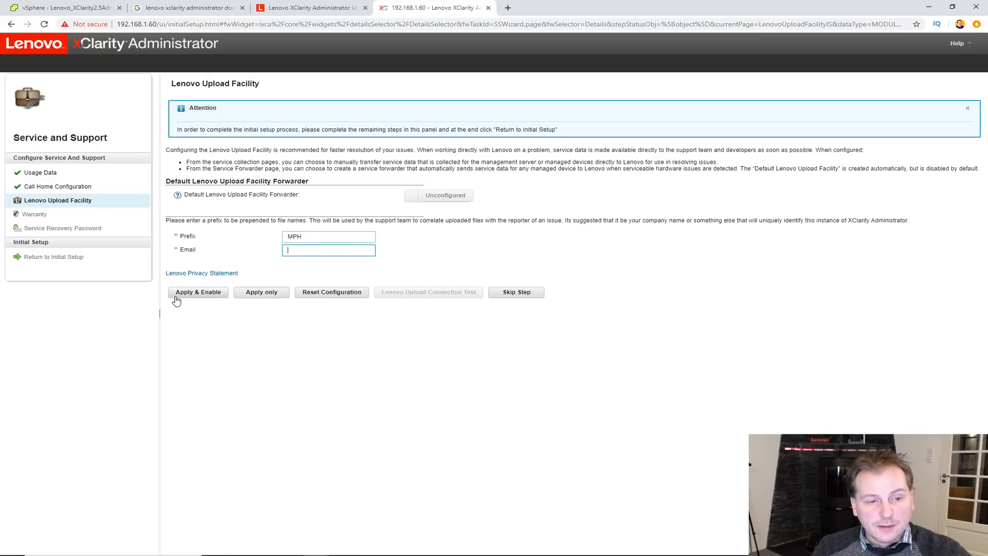
left_click(193, 301)
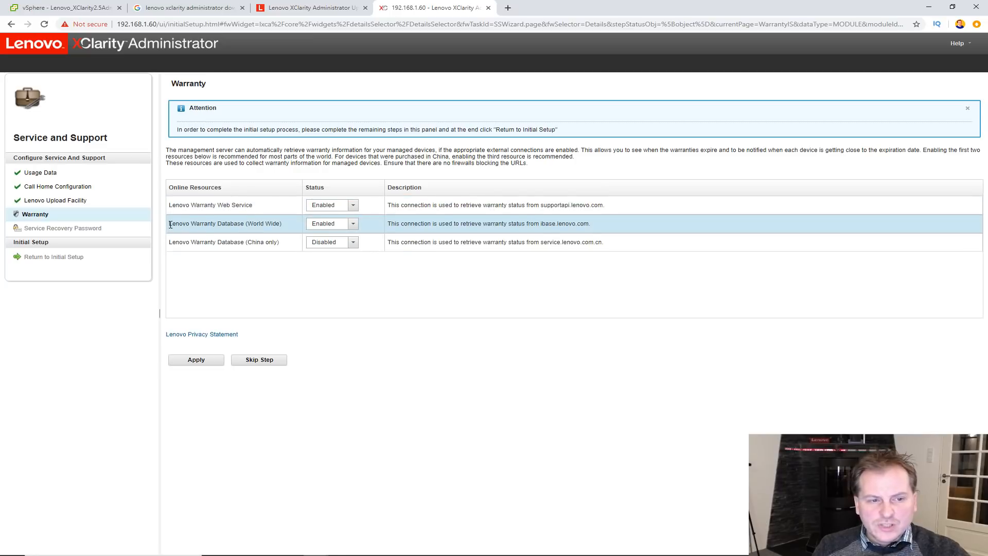
- Apply the Warranty settings unchanged: worldwide services enabled, China-only disabled
left_click_drag(170, 206, 256, 205)
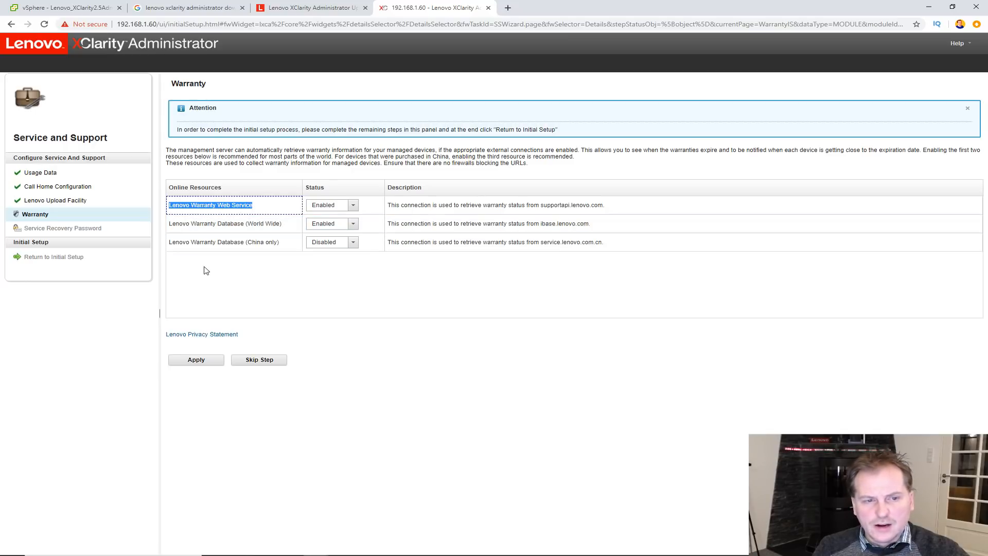
left_click(171, 208)
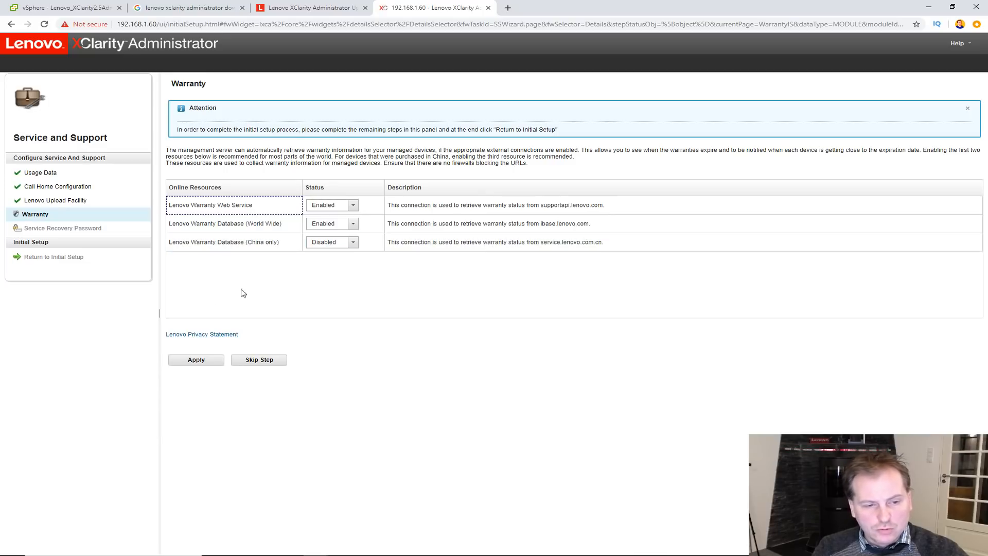
left_click(196, 360)
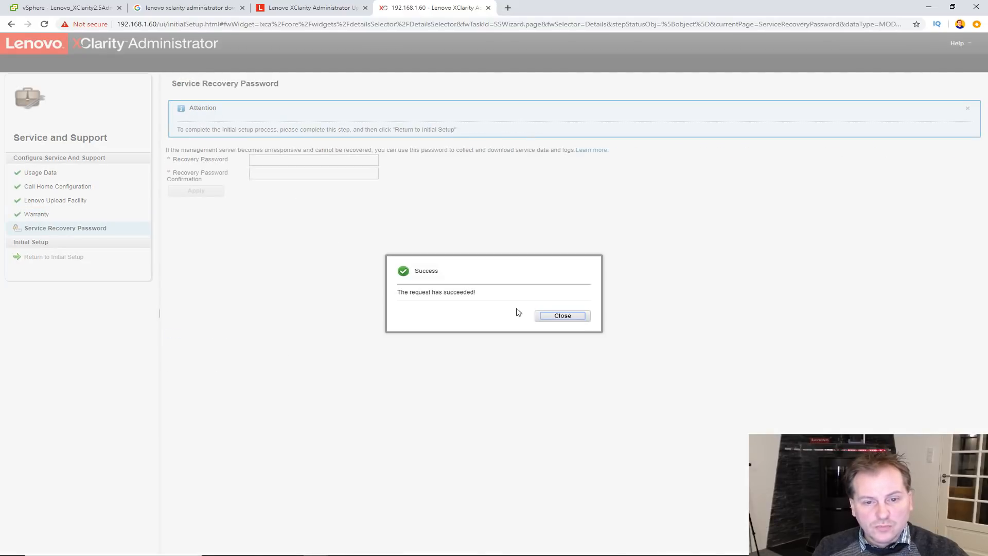
- Enter and confirm a service recovery password, apply it, and return to Initial Setup
left_click(570, 319)
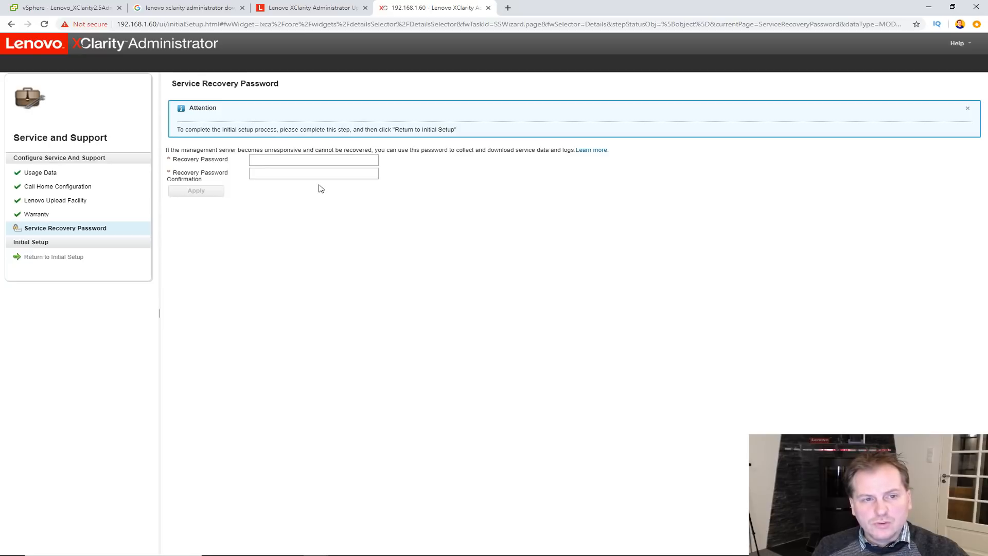
left_click(283, 160)
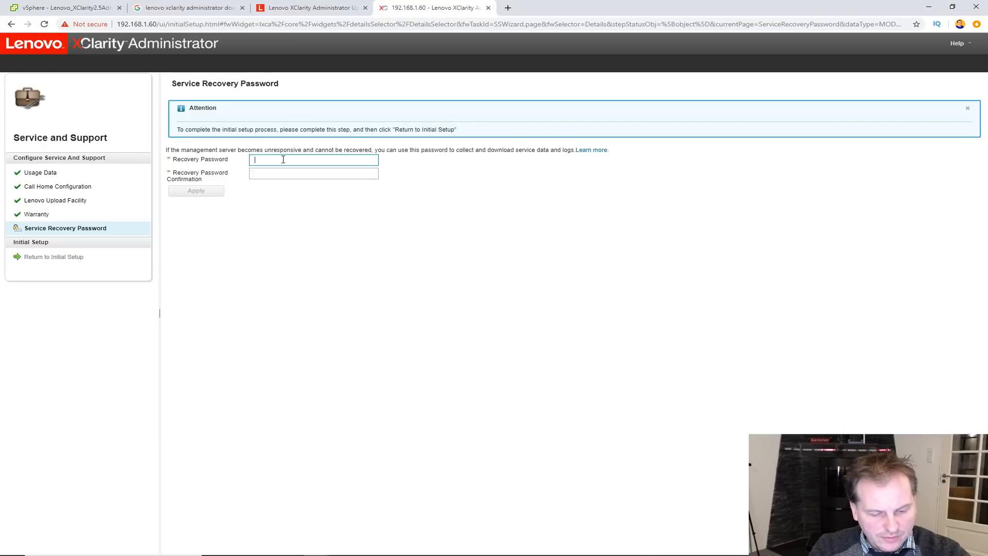
type("•••")
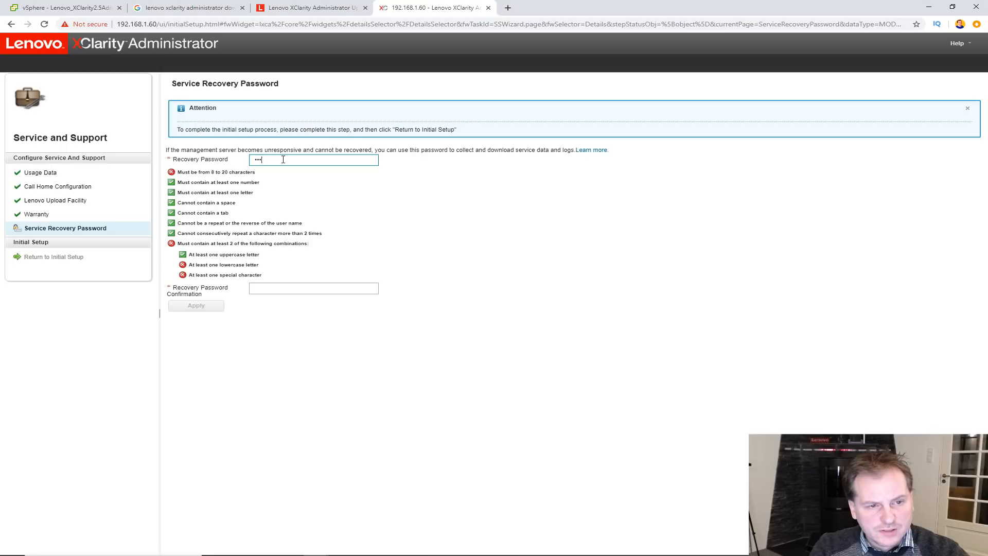
type("•")
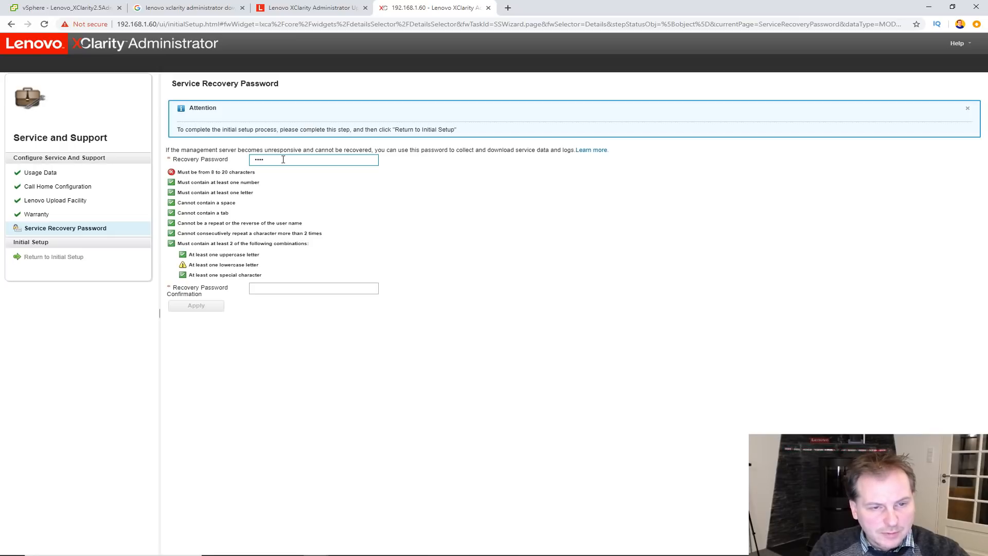
type("••••••••")
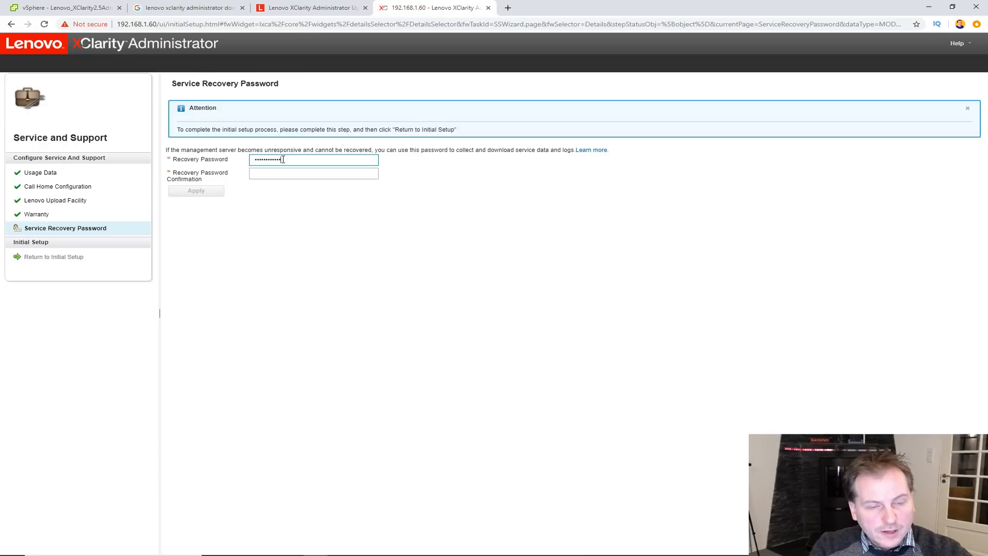
left_click(282, 171)
type("••••••••••••")
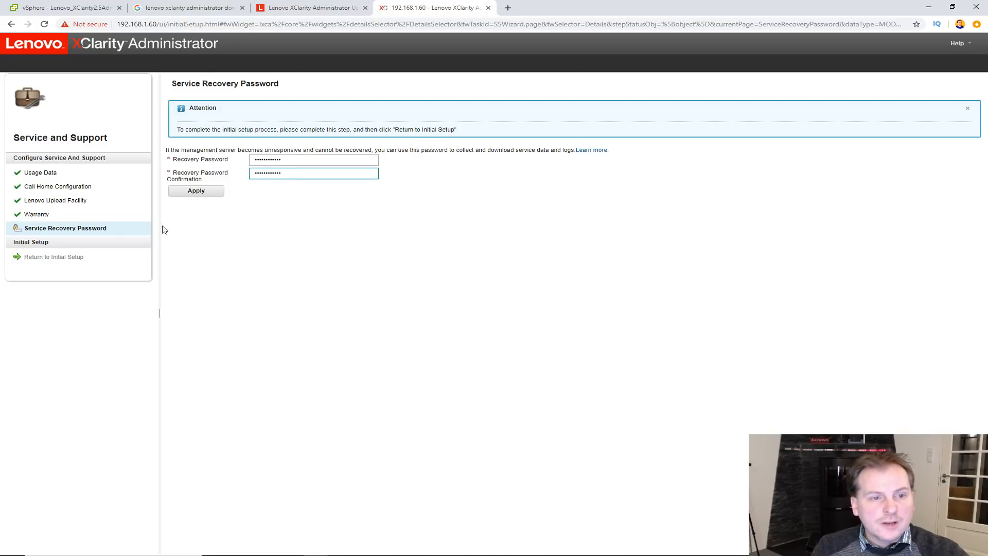
left_click(191, 195)
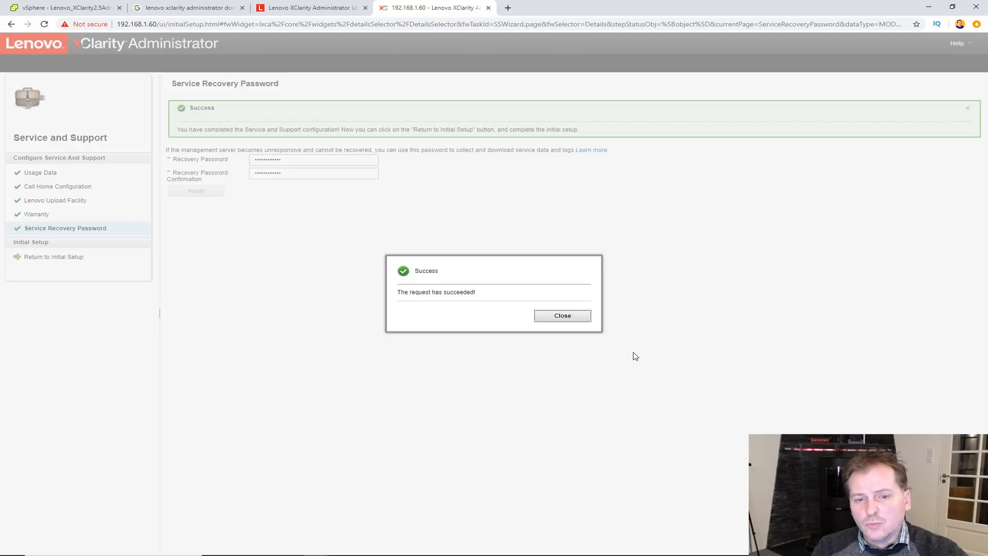
left_click(568, 321)
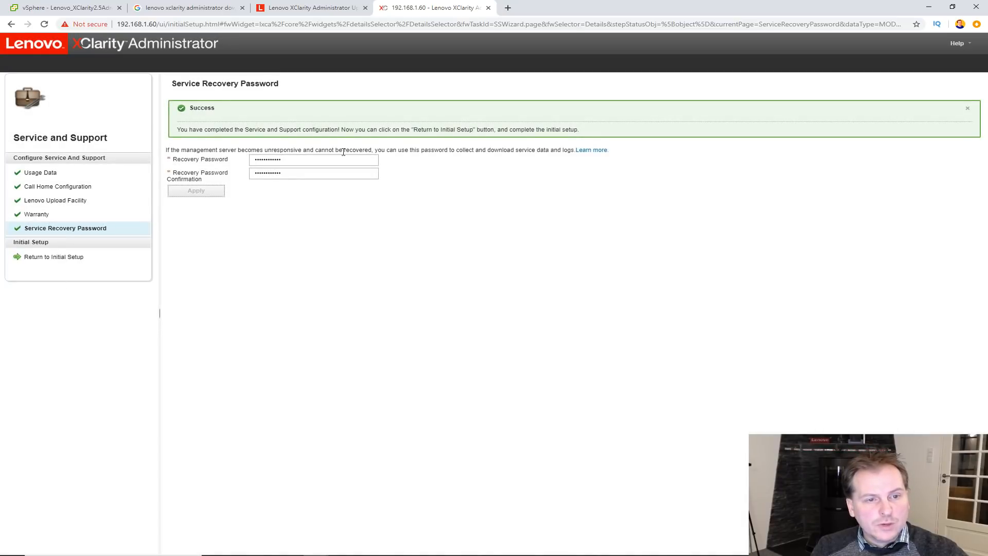
left_click(45, 260)
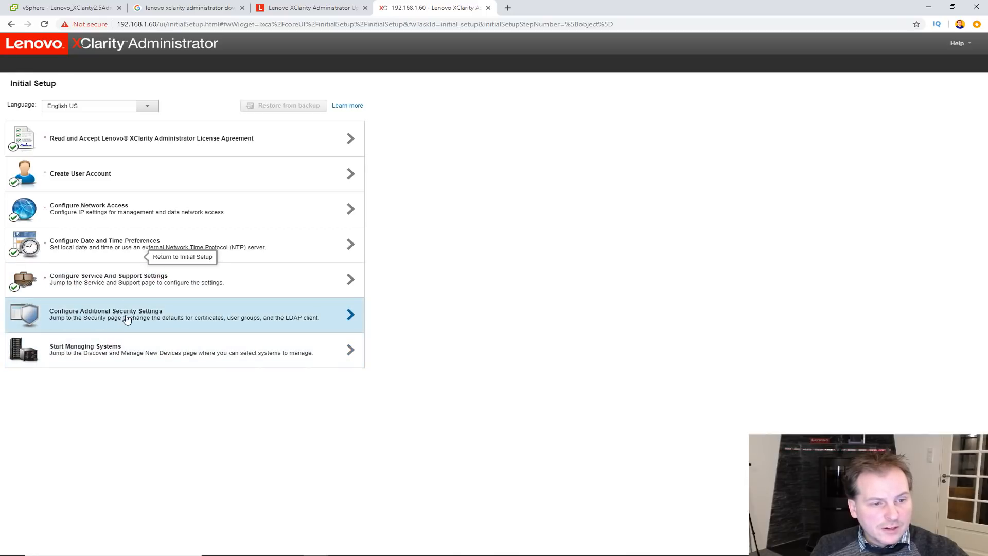
left_click(351, 315)
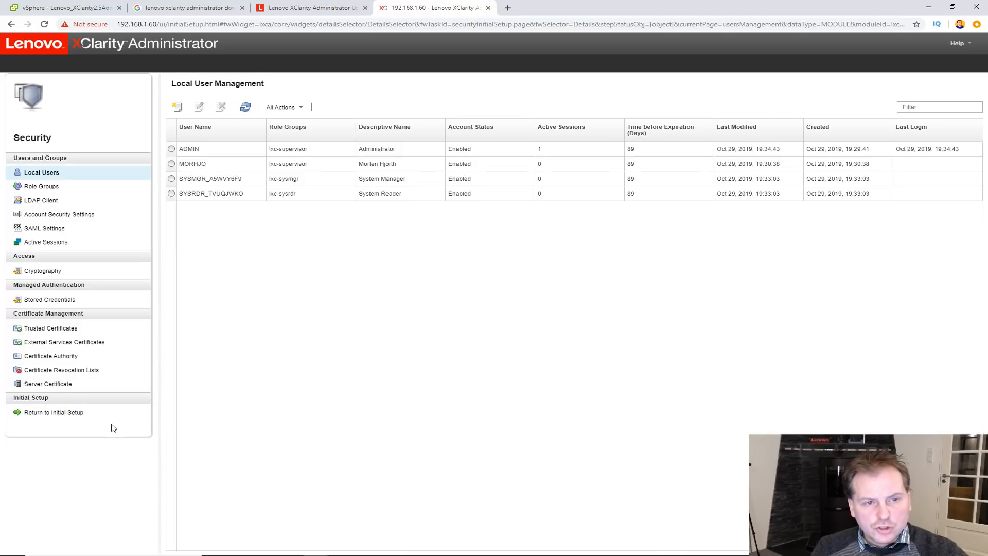
left_click(43, 414)
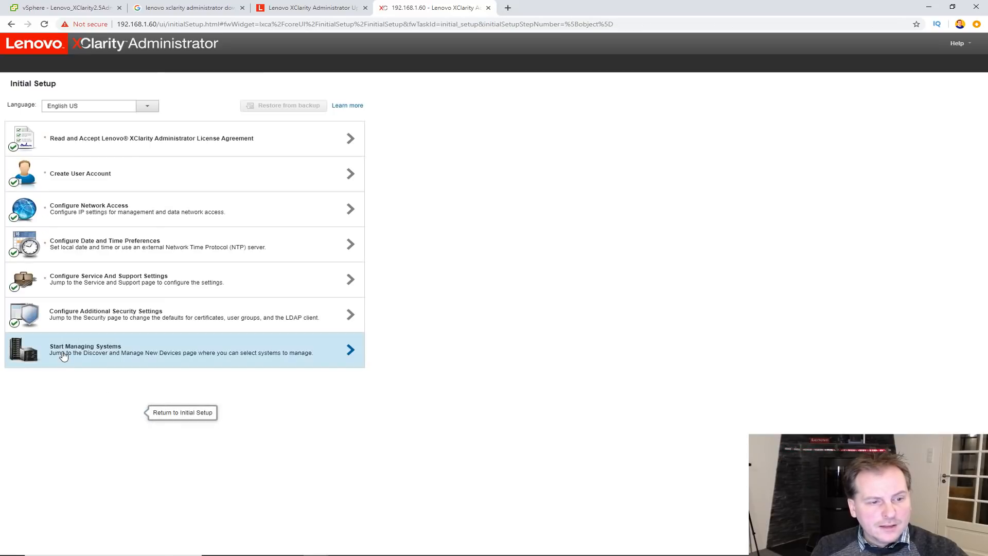
- Start managing systems and decline the demo rack server and Flex chassis data
left_click(337, 355)
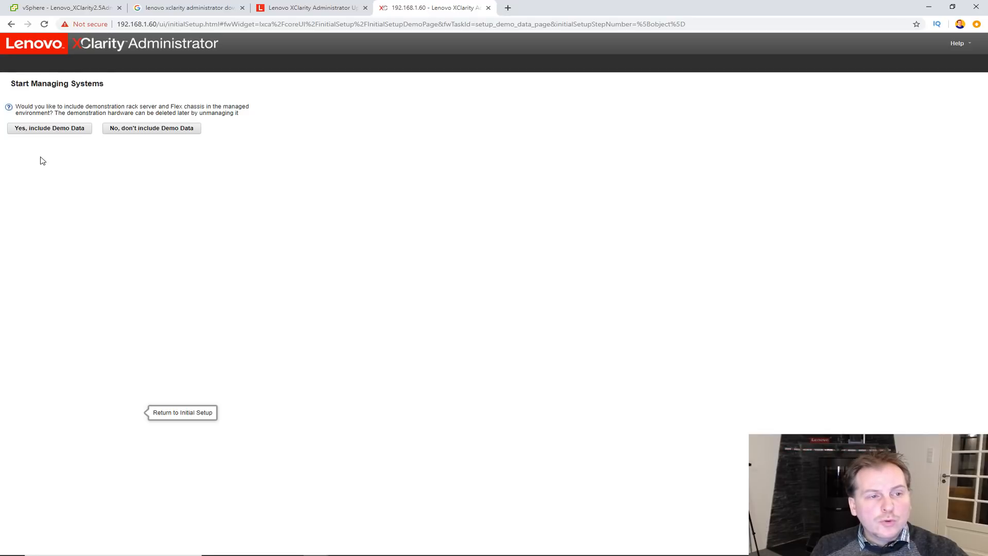
left_click(150, 129)
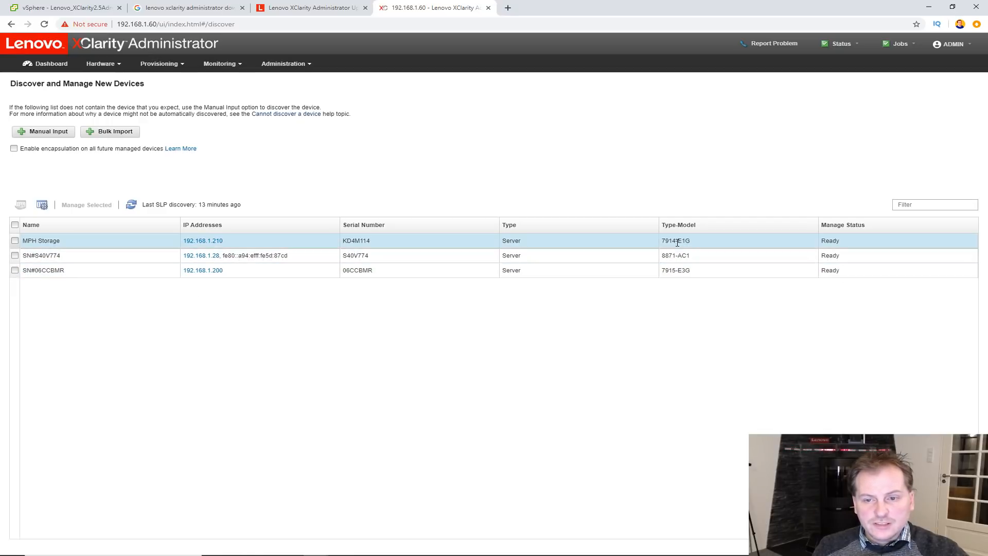
mouse_move(208, 264)
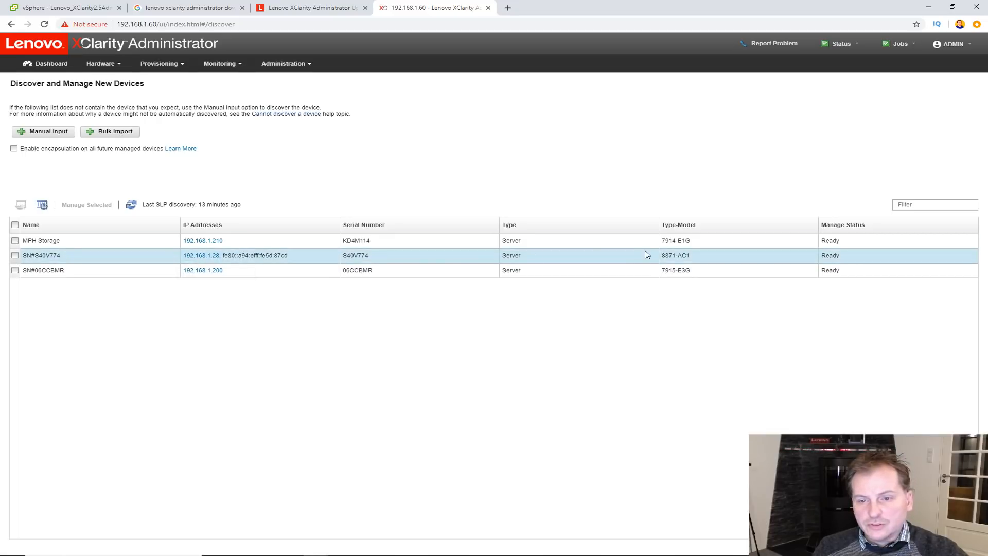
left_click_drag(663, 256, 690, 256)
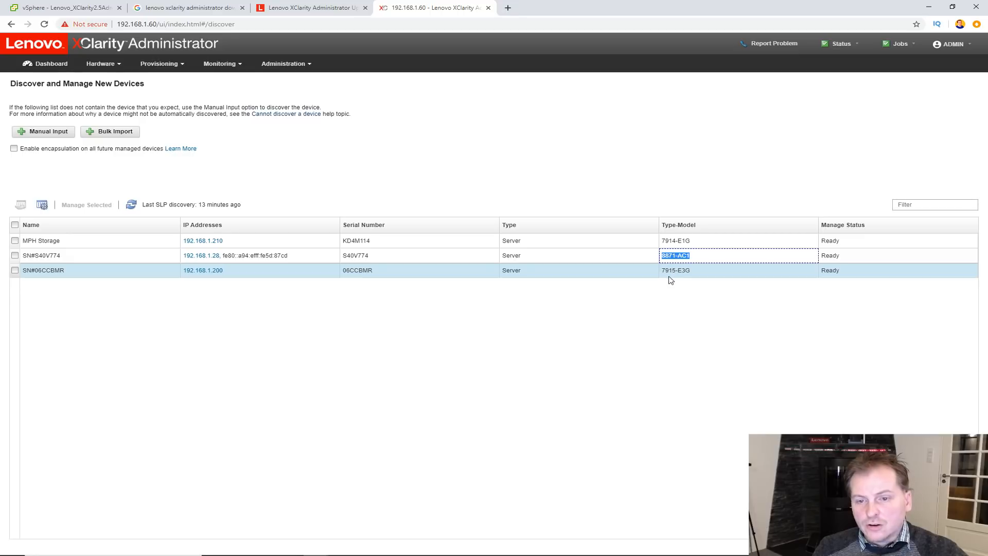
left_click_drag(663, 271, 692, 273)
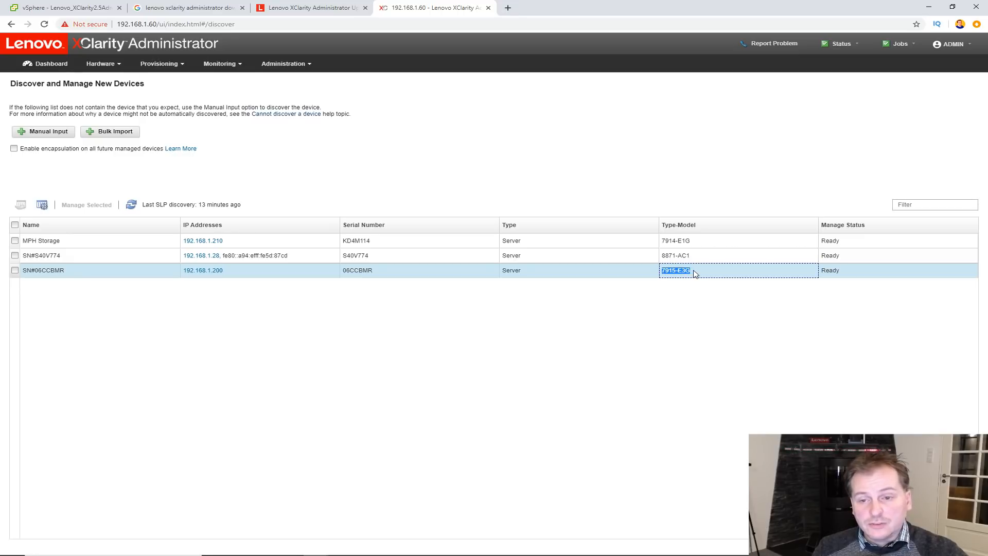
left_click_drag(663, 241, 704, 243)
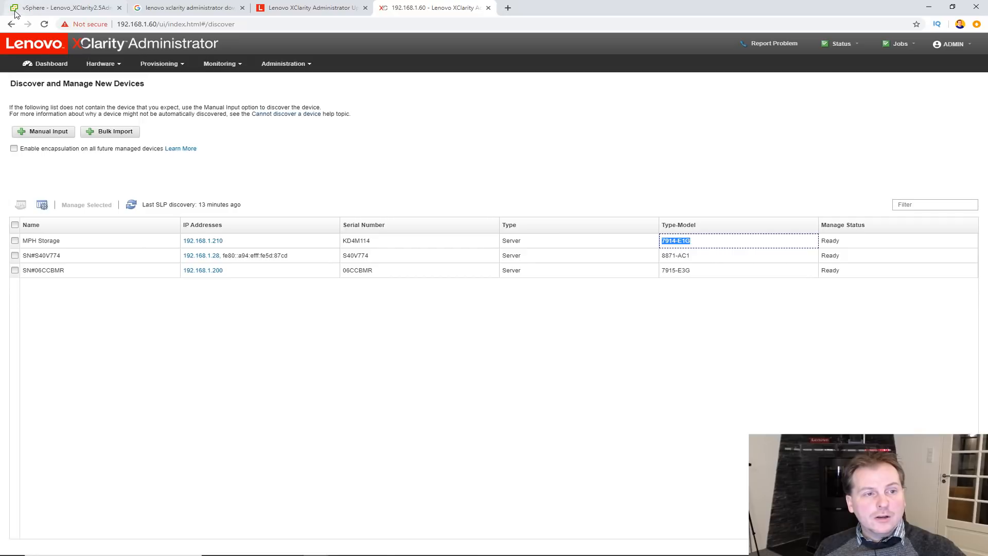
left_click(47, 65)
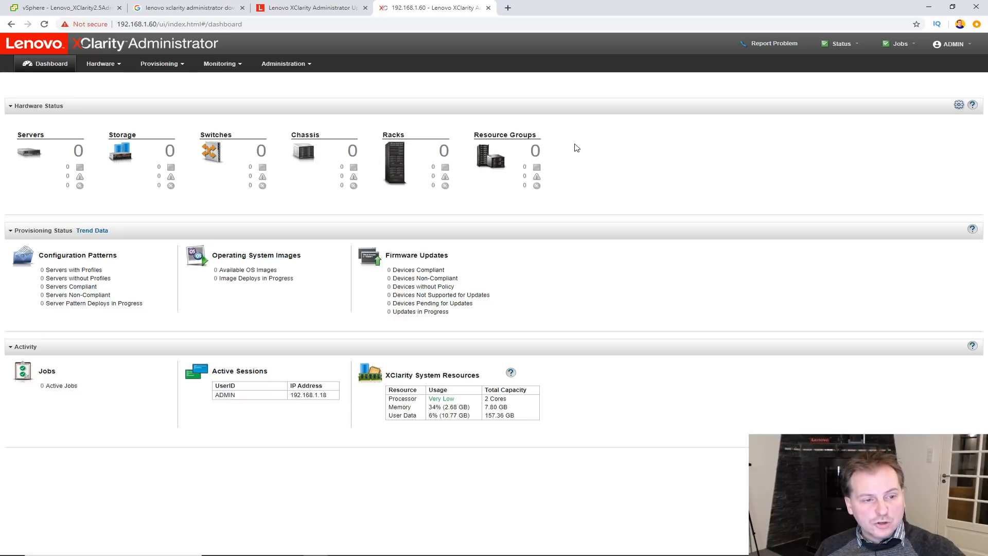
left_click(99, 66)
left_click(112, 161)
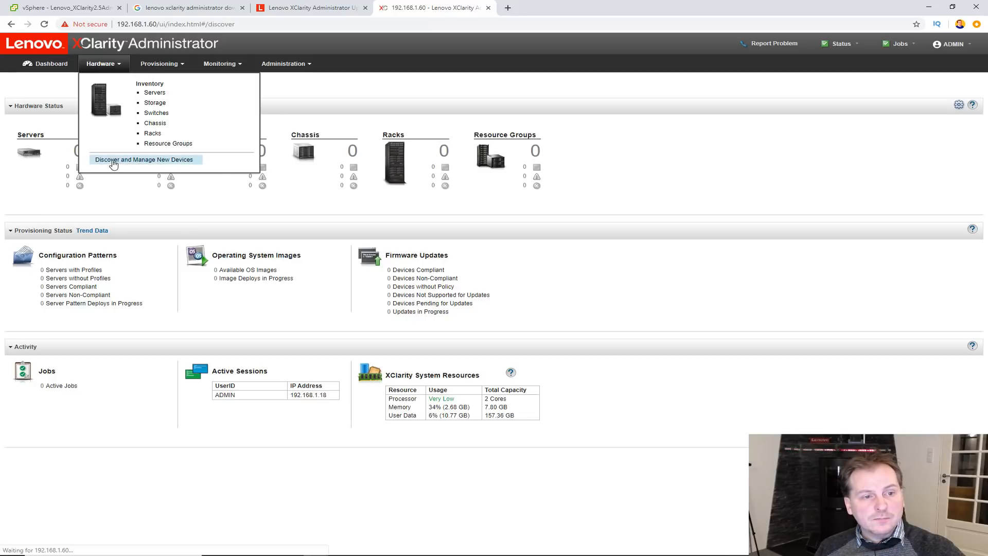